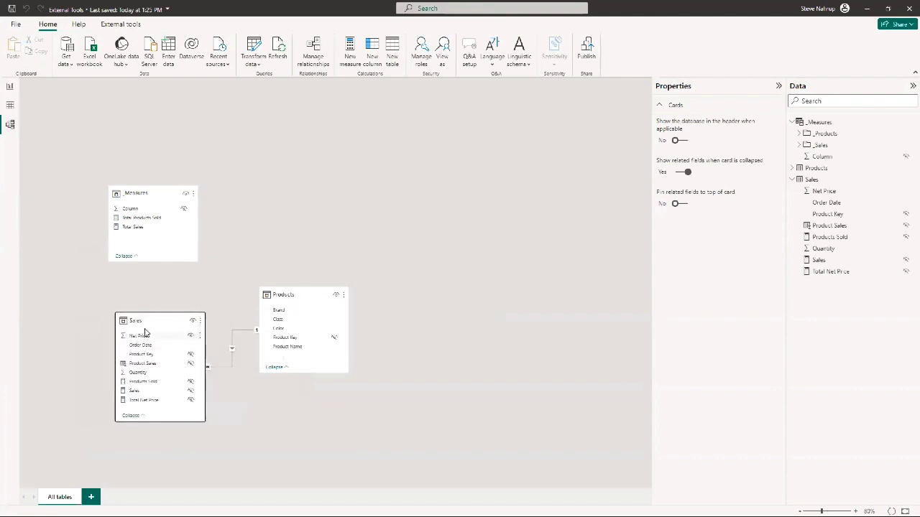
Move the Products table card higher in the model diagram, above and to the right of the Sales table
left_click_drag(288, 298, 296, 234)
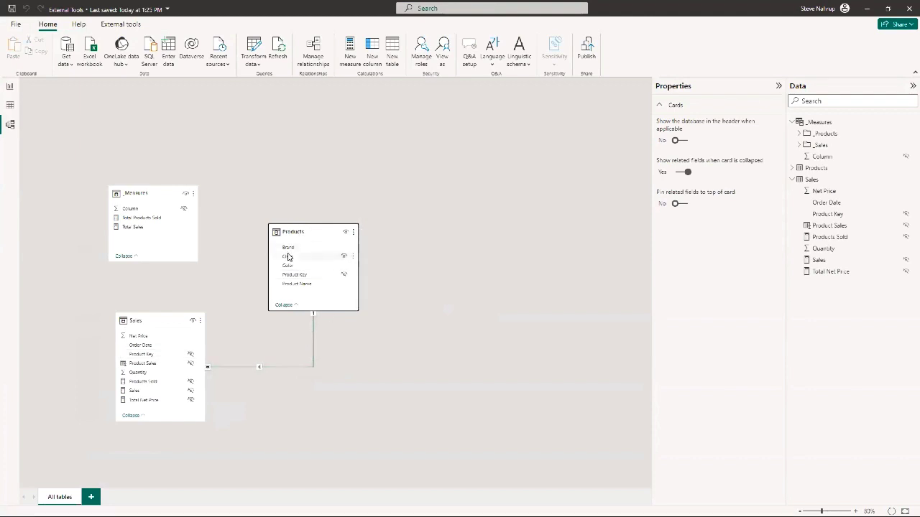
left_click(344, 278)
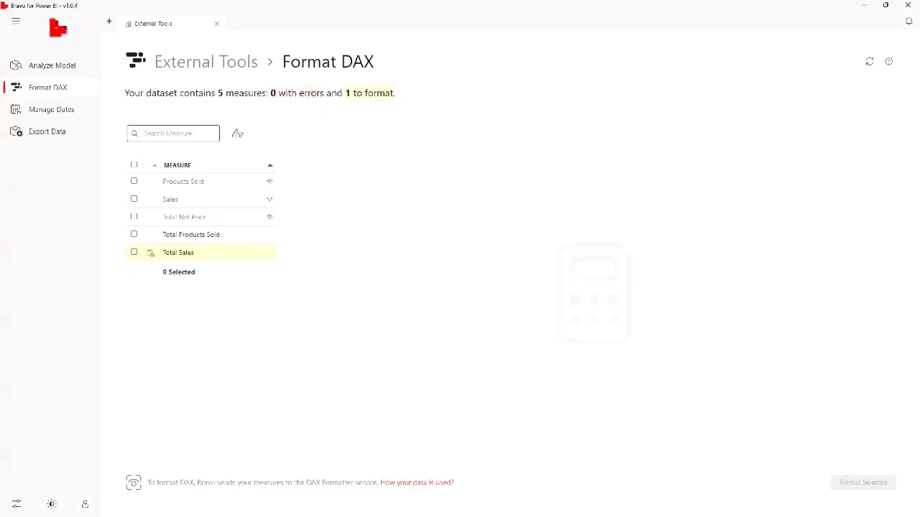
Switch to Bravo for Power BI and review the model analysis for column sizes and unreferenced columns
left_click(43, 66)
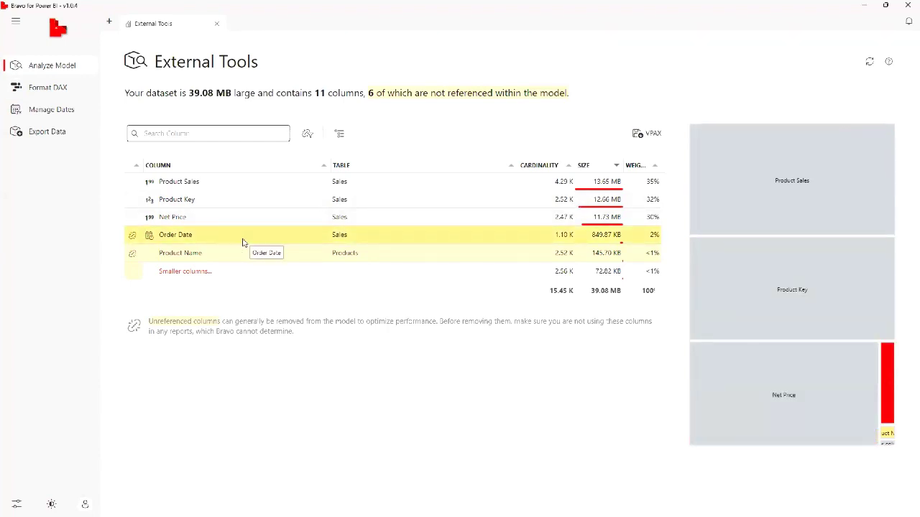
left_click(25, 93)
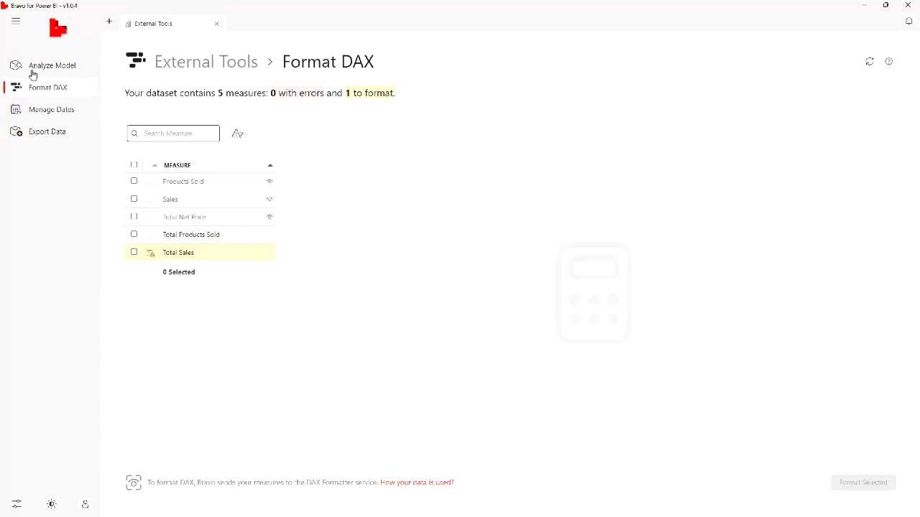
left_click(32, 67)
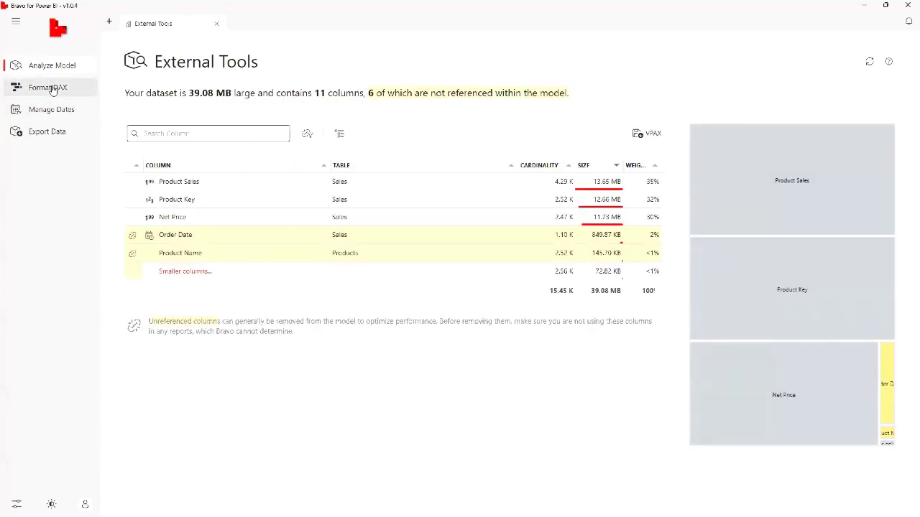
Compare the current DAX of the Total Sales measure with its formatted preview
left_click(52, 90)
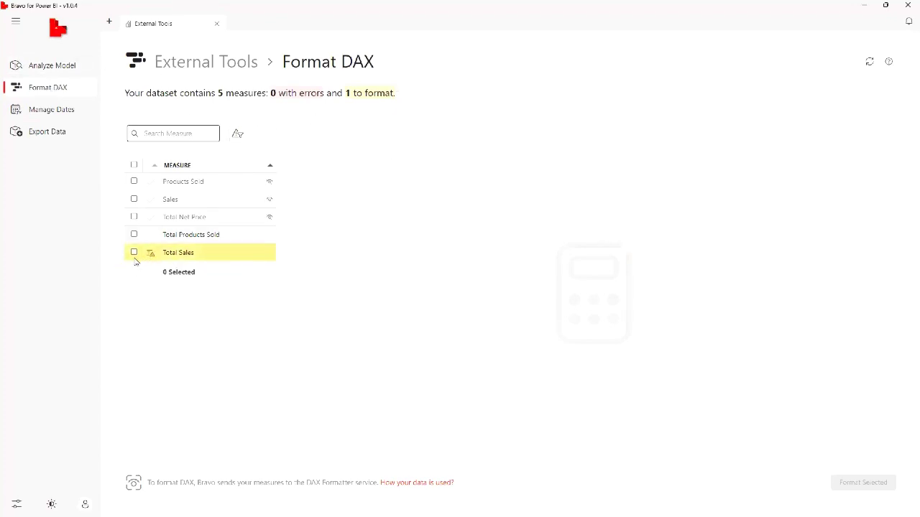
left_click(196, 255)
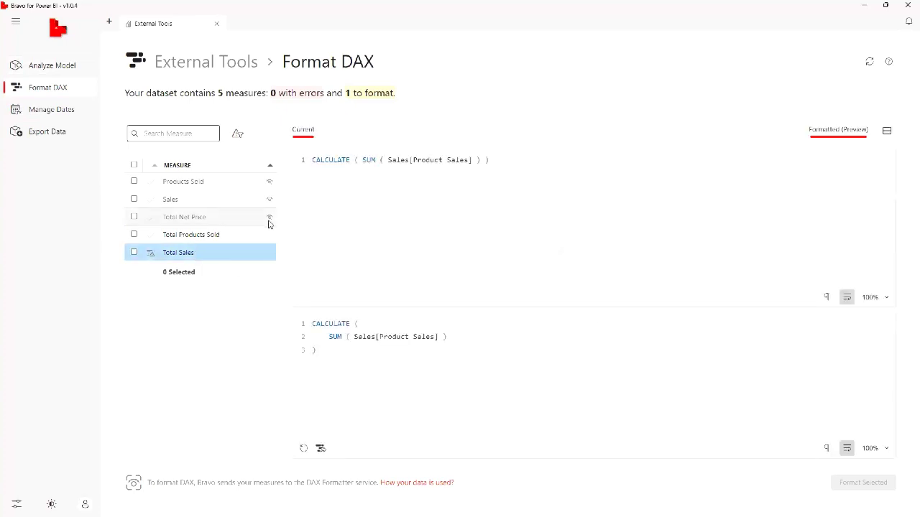
left_click_drag(512, 161, 16, 148)
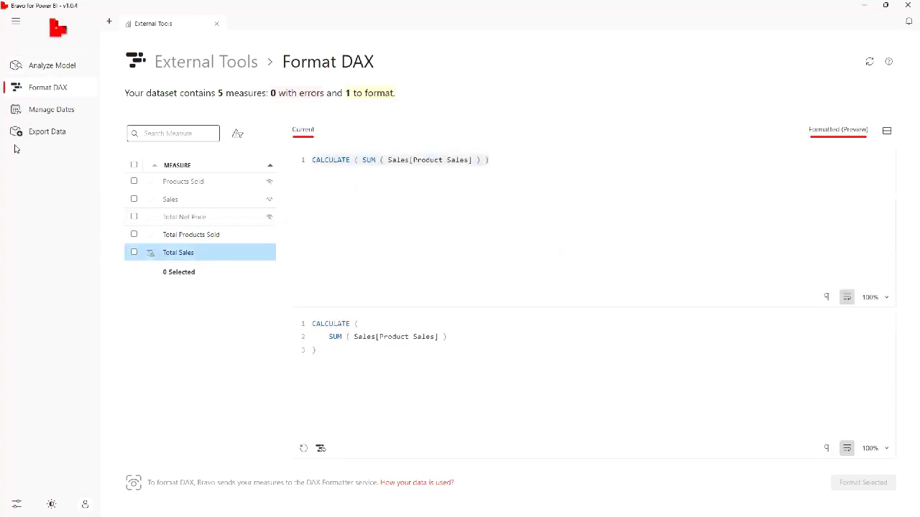
left_click_drag(339, 370, 285, 307)
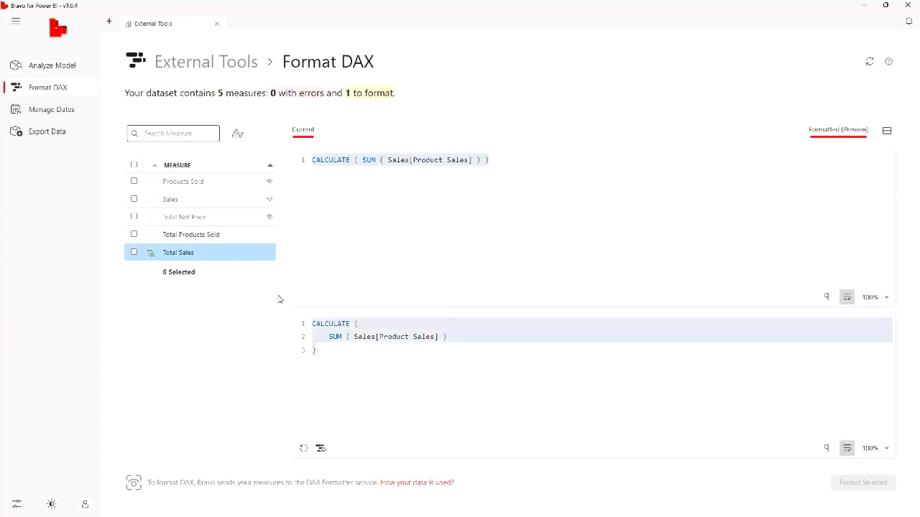
left_click(413, 367)
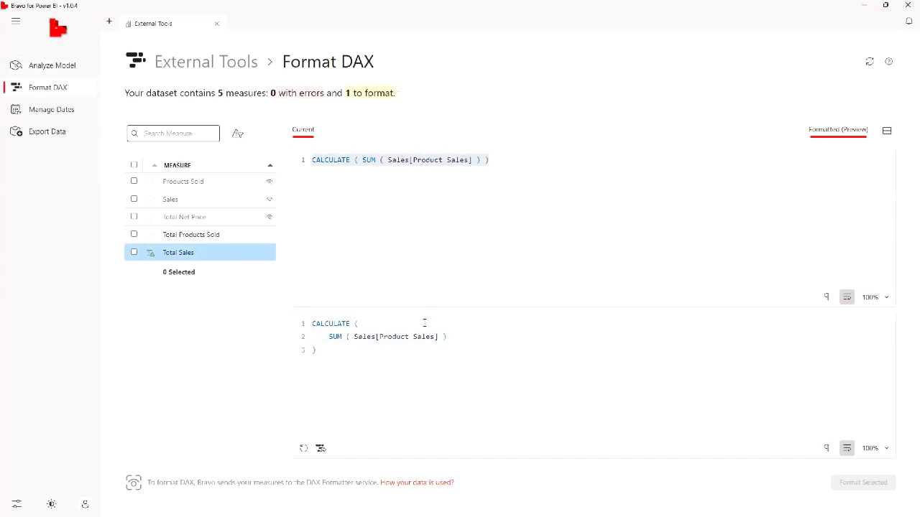
Filter the list to measures needing formatting and format the DAX of Total Sales
left_click(239, 136)
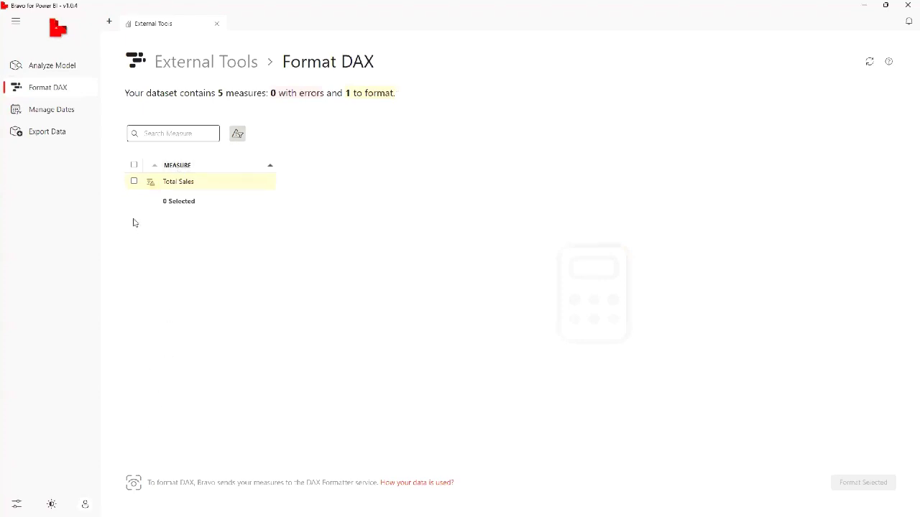
left_click(134, 183)
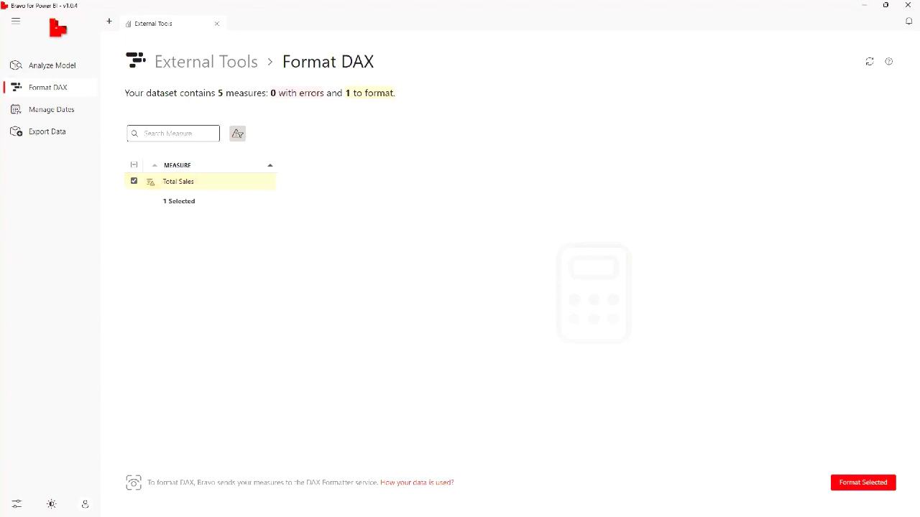
left_click(884, 485)
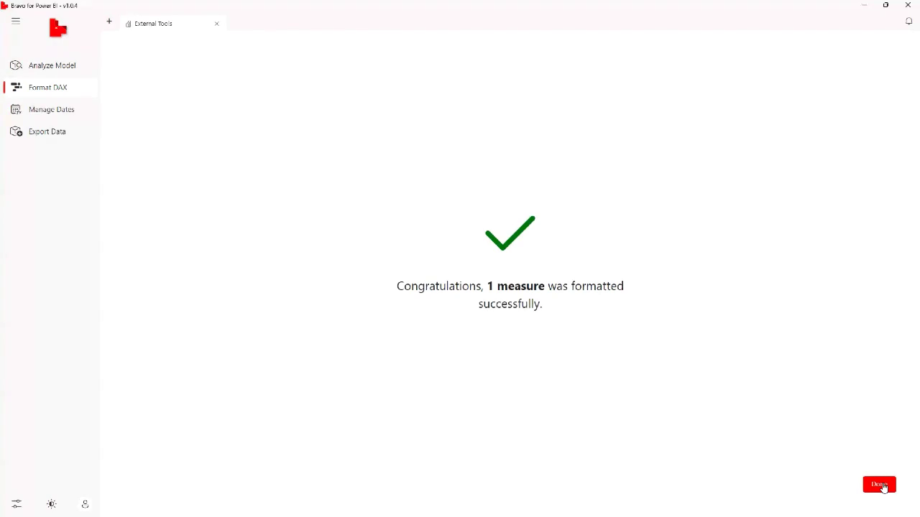
left_click(882, 486)
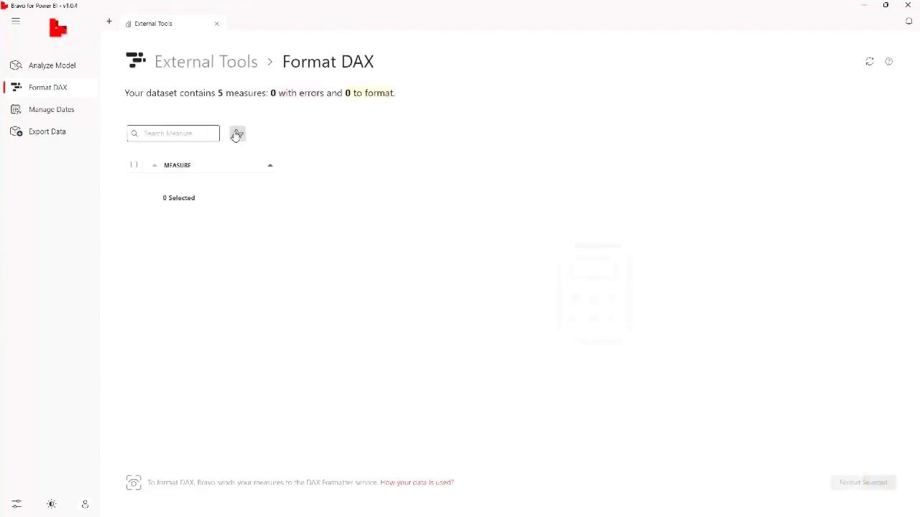
Examine the current and formatted DAX of all five measures, from Products Sold to Total Sales
left_click(181, 251)
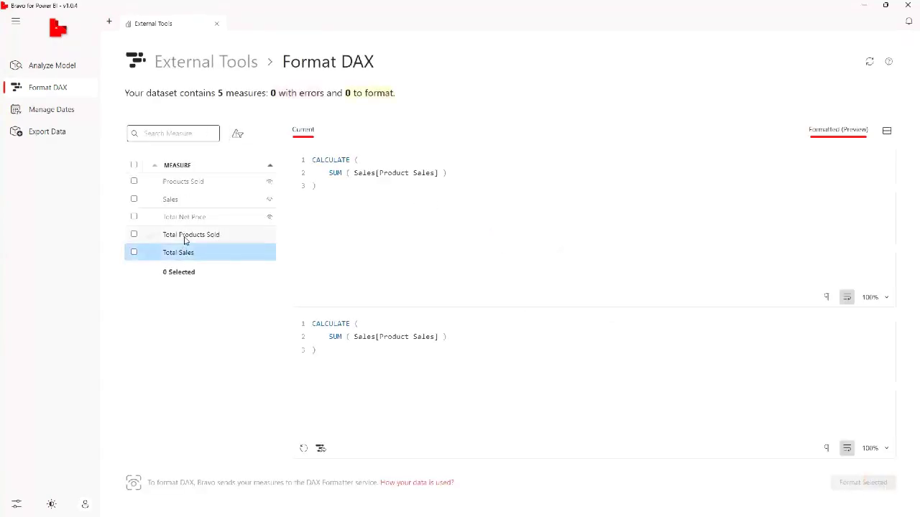
left_click(183, 237)
left_click(189, 217)
left_click(183, 199)
left_click(184, 185)
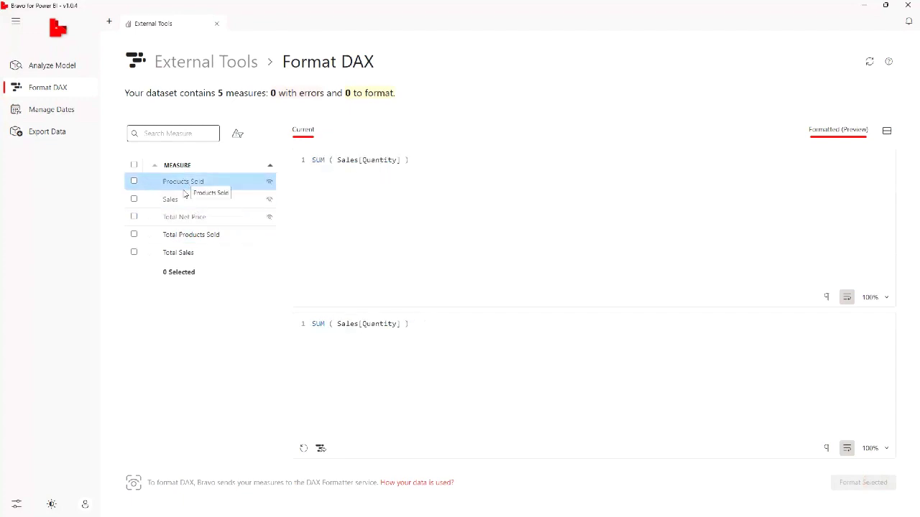
left_click(182, 214)
left_click(189, 199)
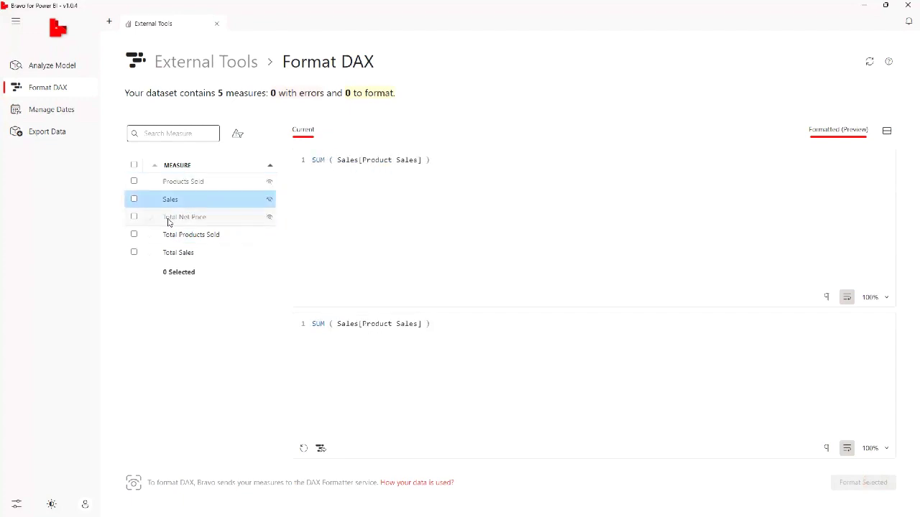
left_click(170, 219)
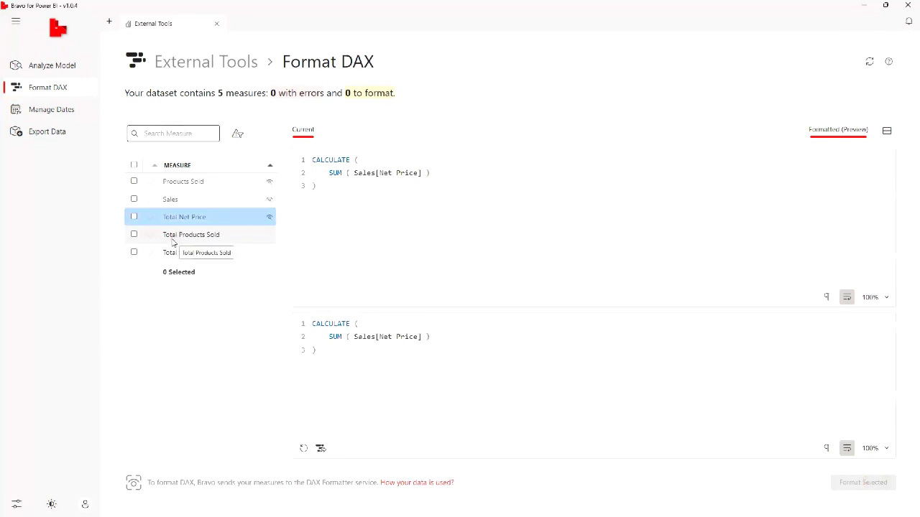
left_click(173, 241)
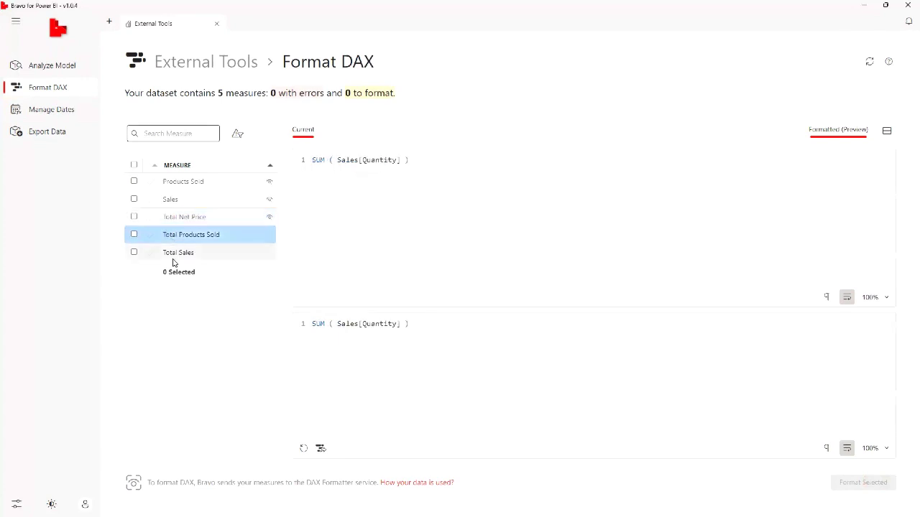
left_click(172, 258)
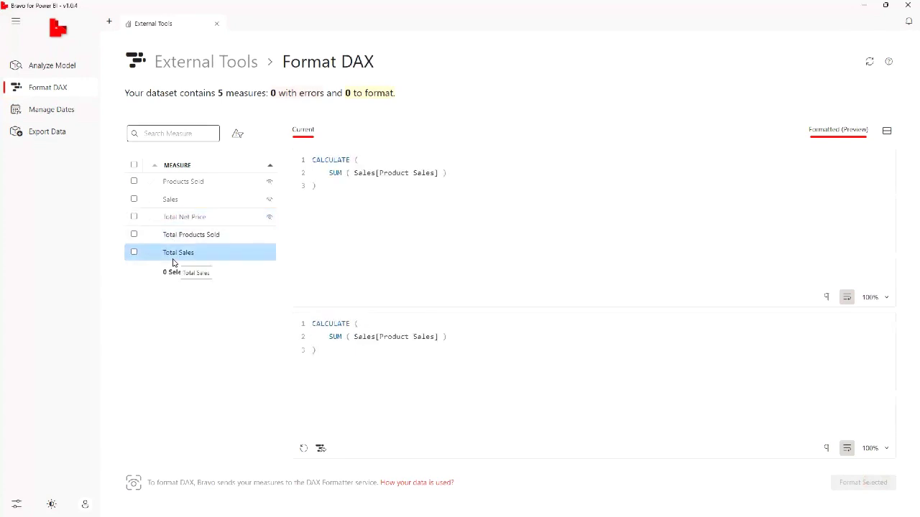
Review the date table preview and the calendar, interval and dates settings for managing dates
left_click(59, 113)
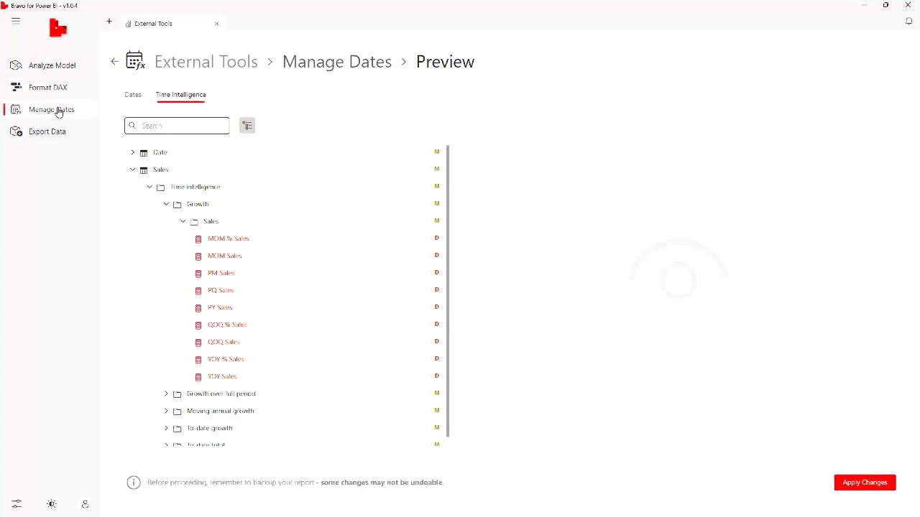
left_click(132, 94)
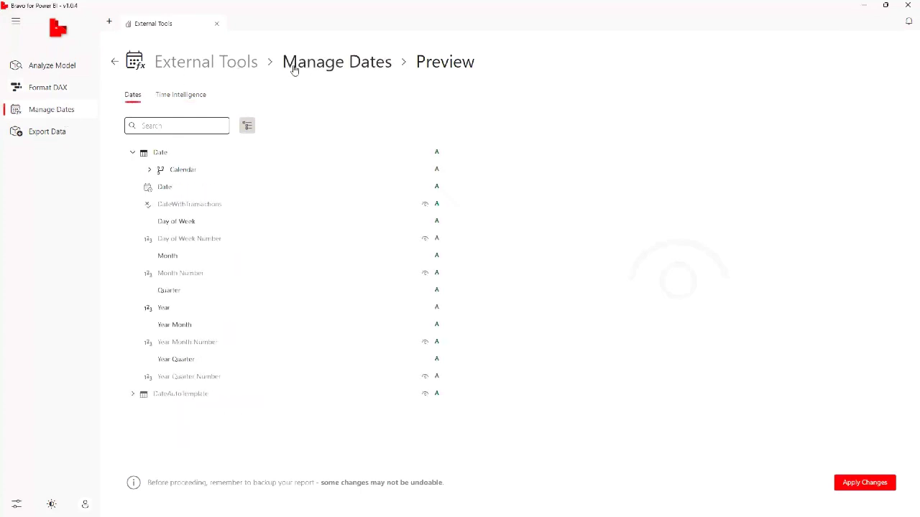
left_click(327, 68)
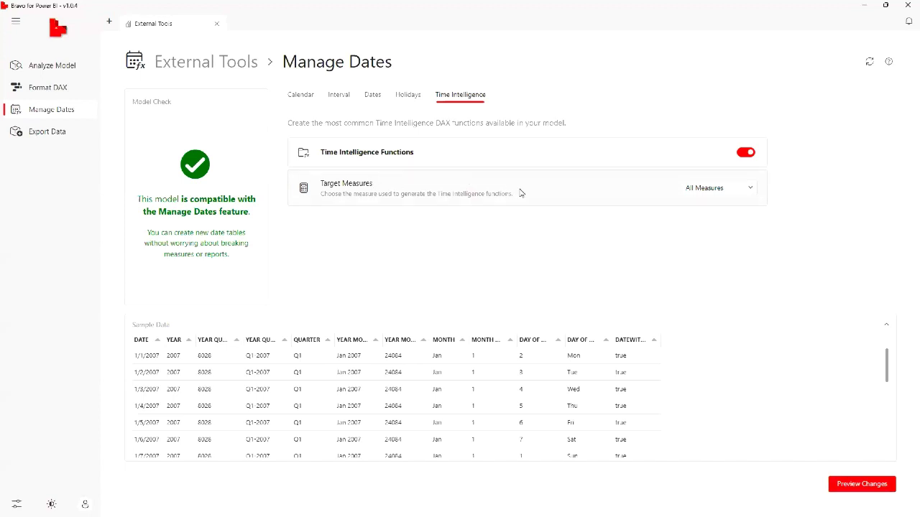
left_click(338, 94)
left_click(287, 95)
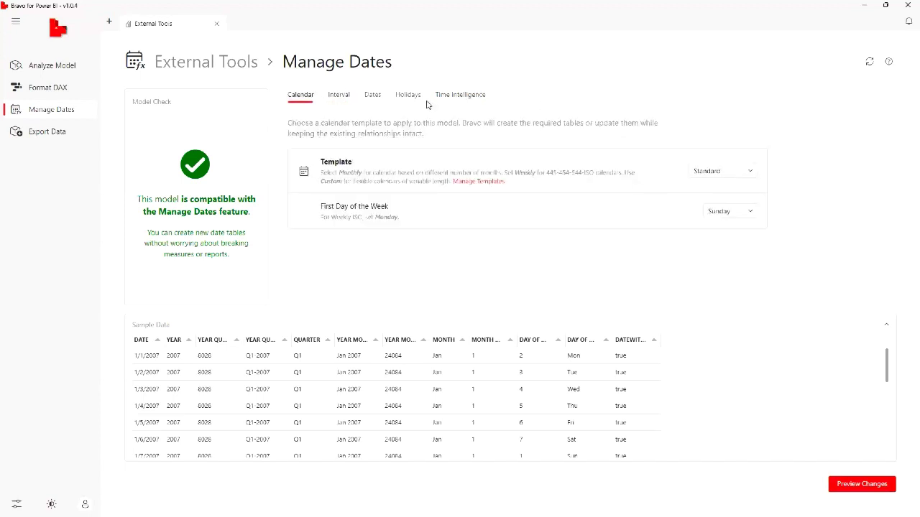
left_click(340, 94)
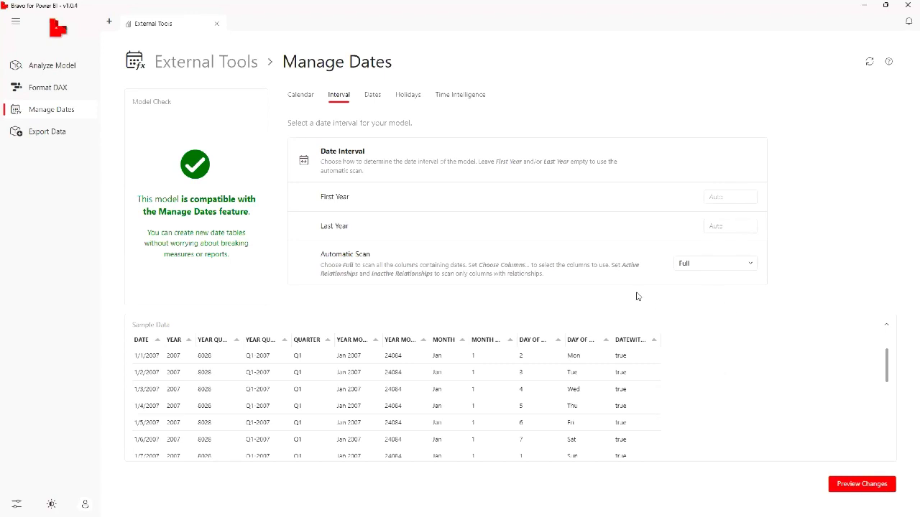
left_click(366, 99)
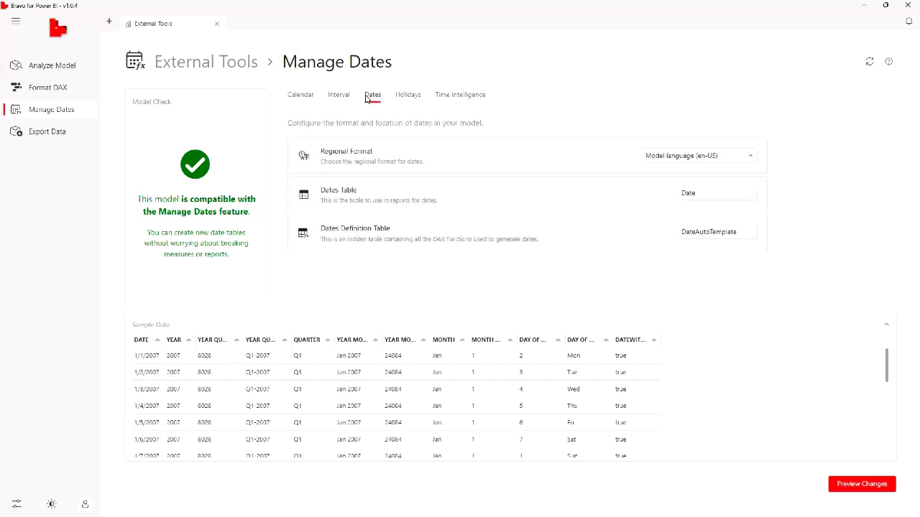
Enable adding the holidays table to the model
left_click(404, 102)
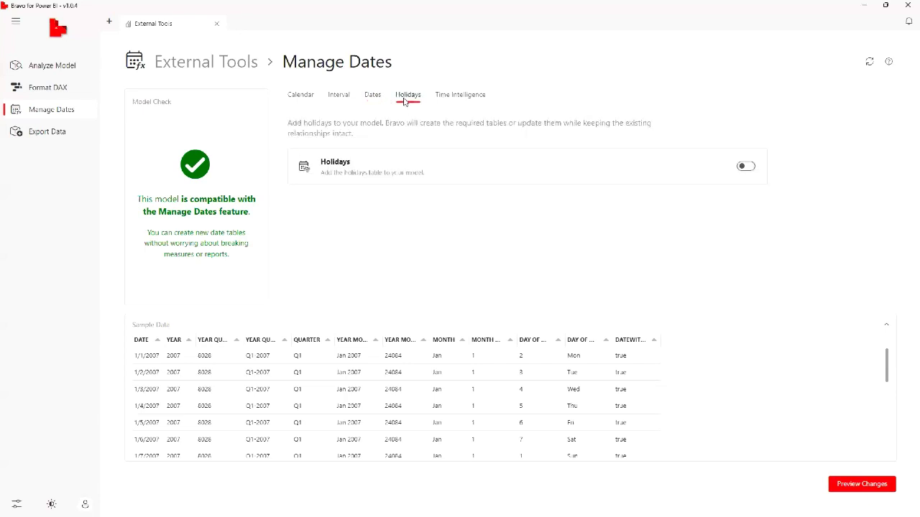
left_click(742, 166)
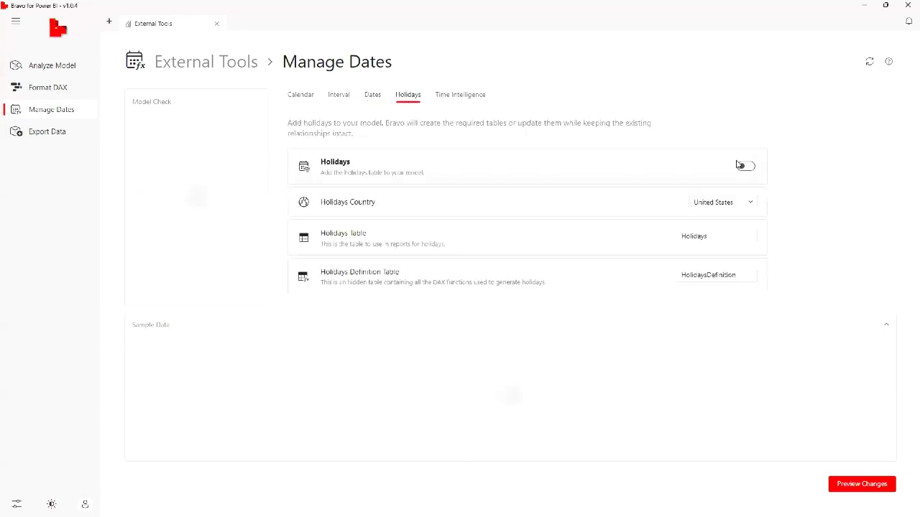
Set the Time Intelligence target measures option to Choose Measures instead of all measures
left_click(452, 96)
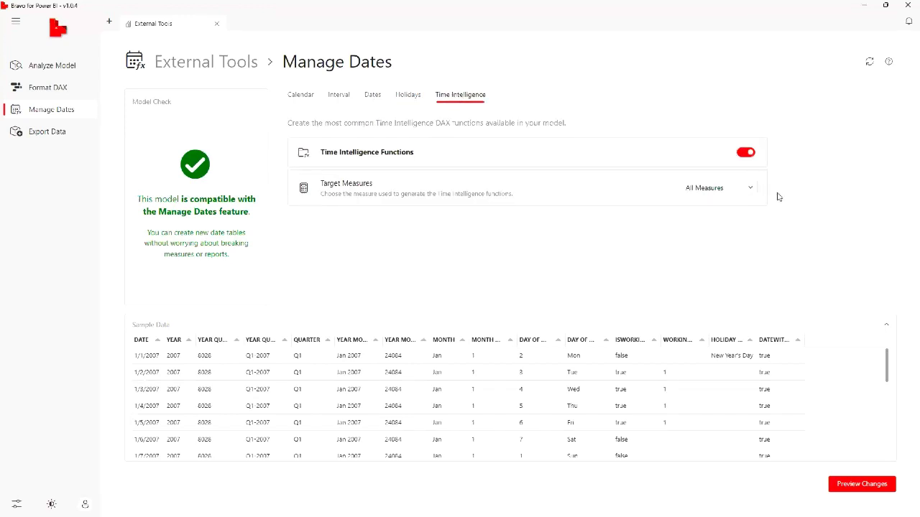
left_click(739, 194)
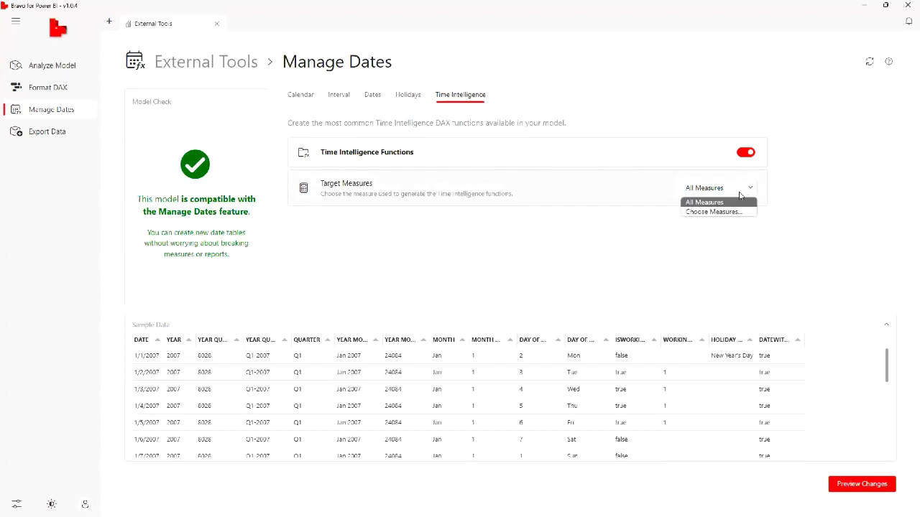
left_click(713, 214)
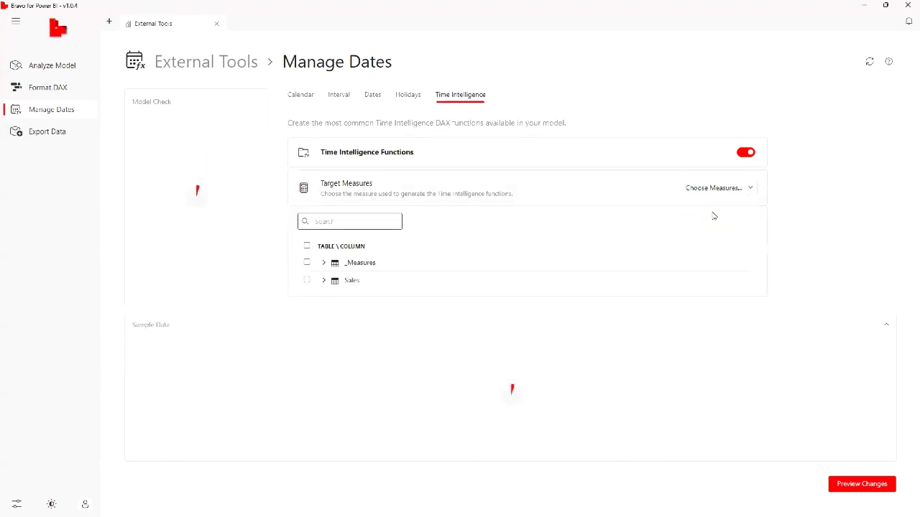
Select only Total Sales from the _Measures table as the time intelligence target measure and preview the changes
left_click(323, 279)
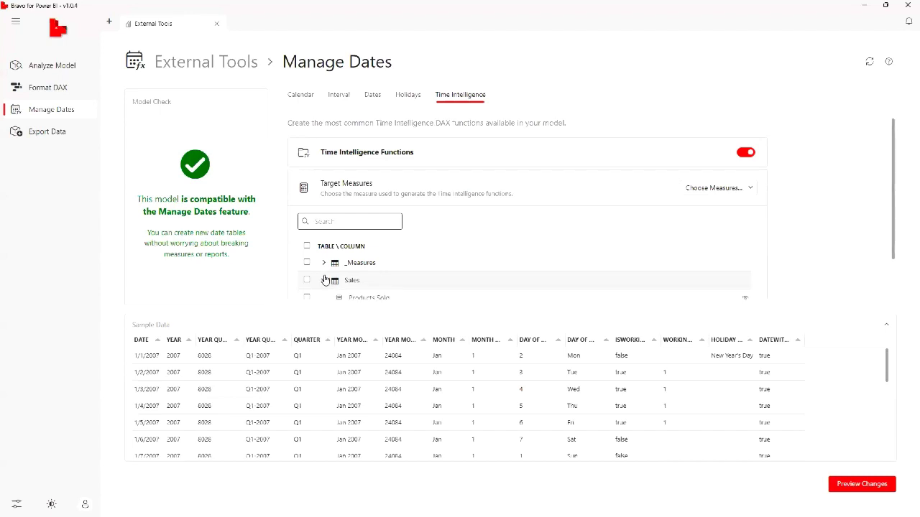
scroll(420, 241, "down", 1)
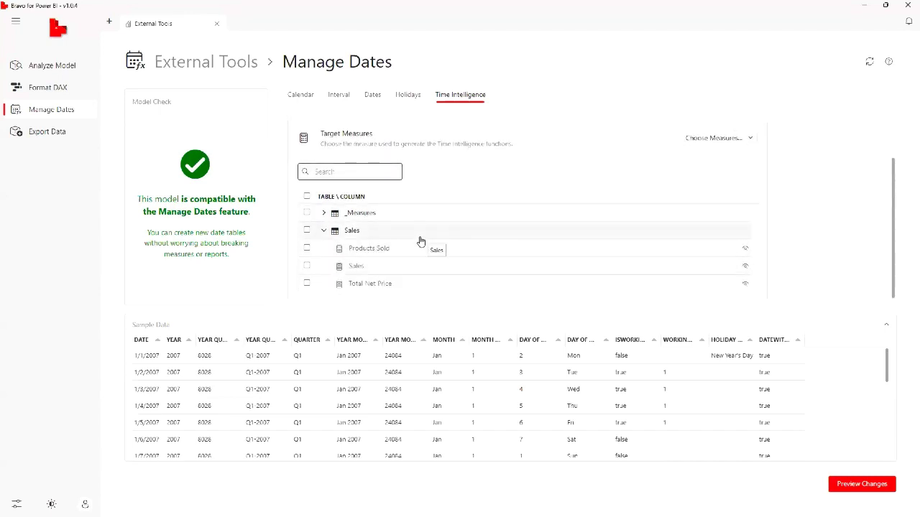
left_click(307, 248)
left_click(324, 214)
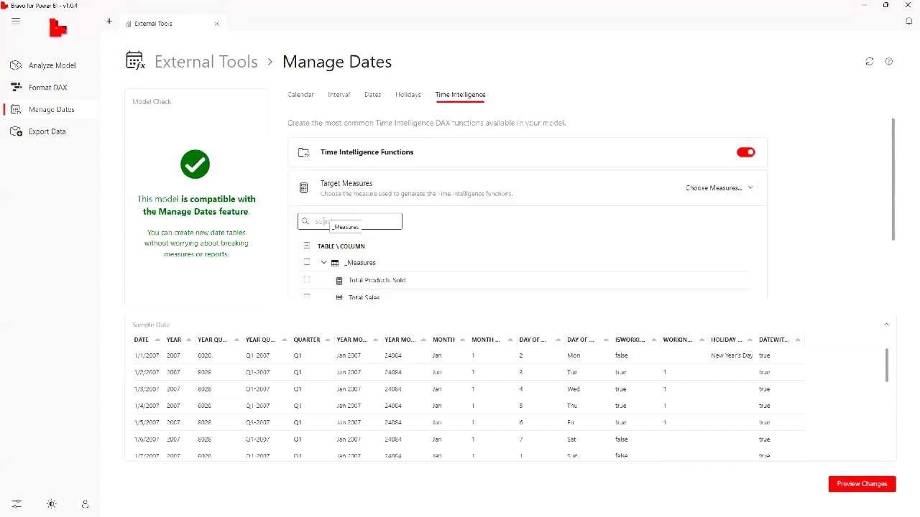
scroll(338, 280, "down", 2)
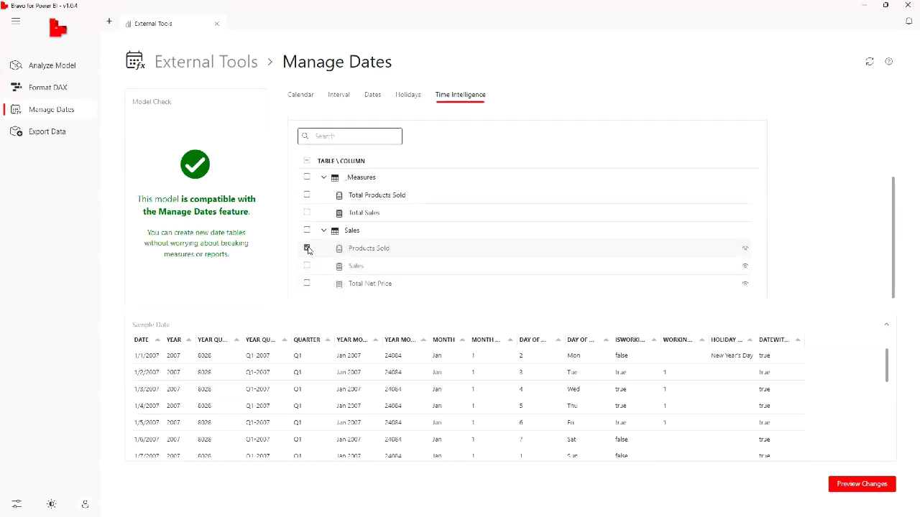
left_click(307, 248)
left_click(307, 195)
left_click(306, 196)
left_click(876, 488)
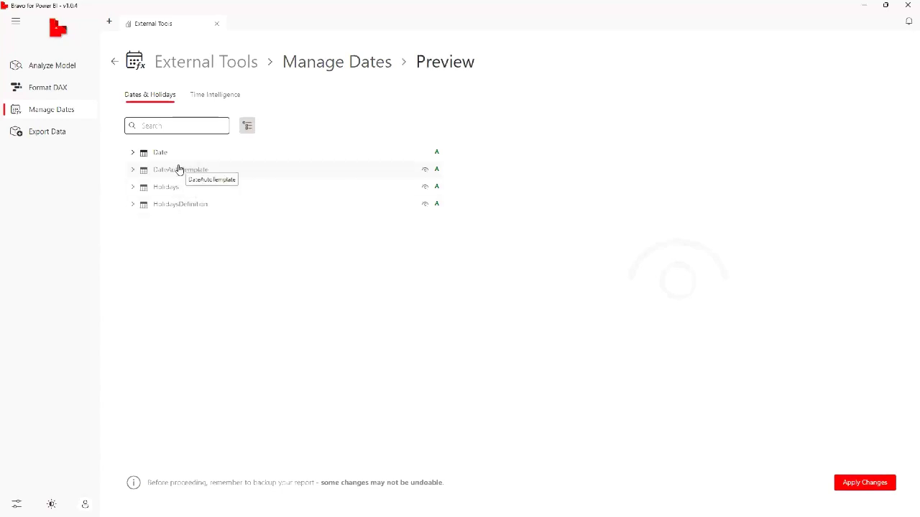
Examine the previewed Growth time intelligence measures of Total Sales, including the MOM %, MOM, PM and PQ expressions
left_click(202, 95)
left_click(134, 153)
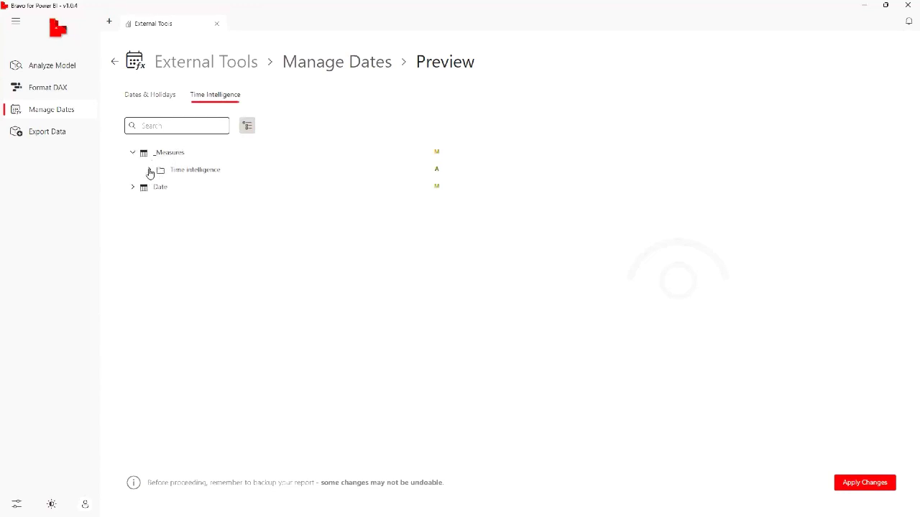
left_click(150, 171)
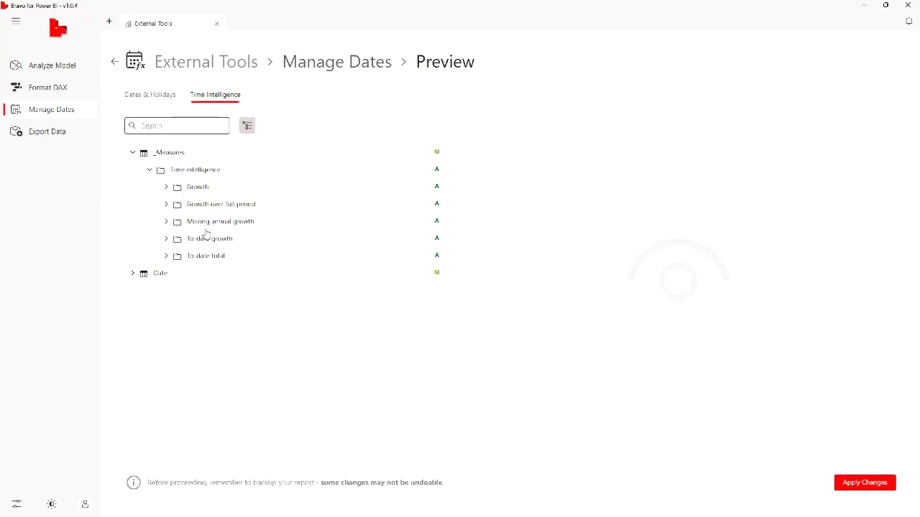
left_click(167, 188)
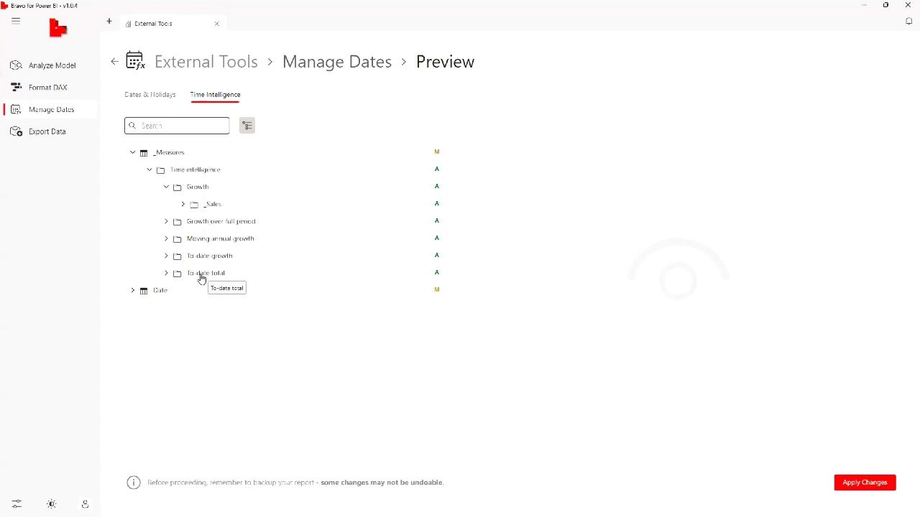
left_click(183, 204)
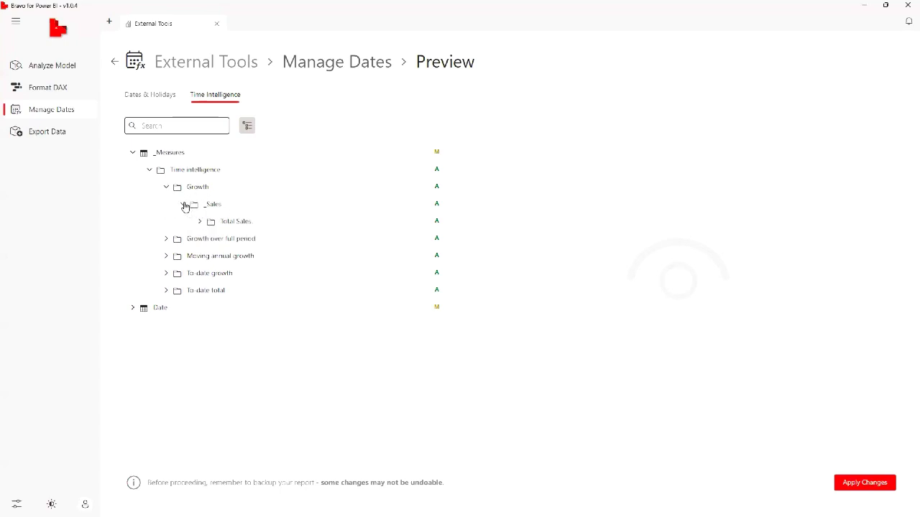
left_click(200, 221)
scroll(284, 248, "down", 1)
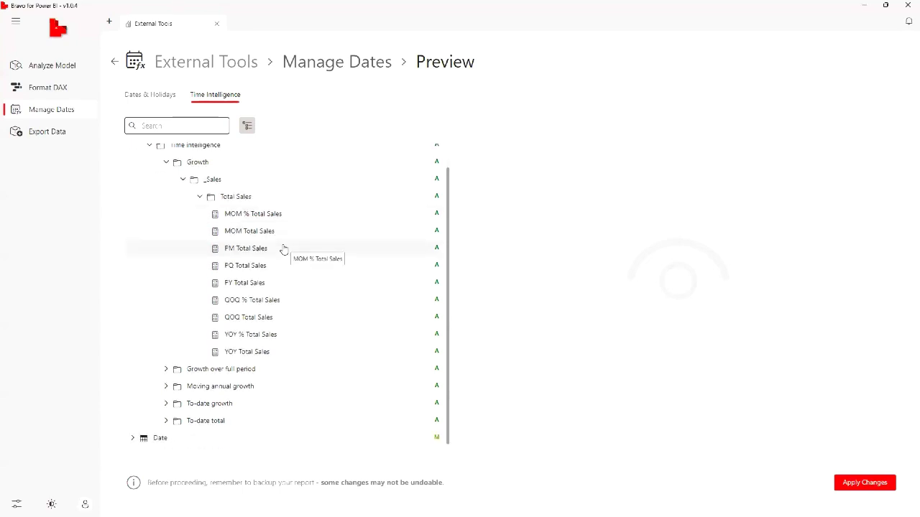
left_click(285, 214)
left_click(274, 232)
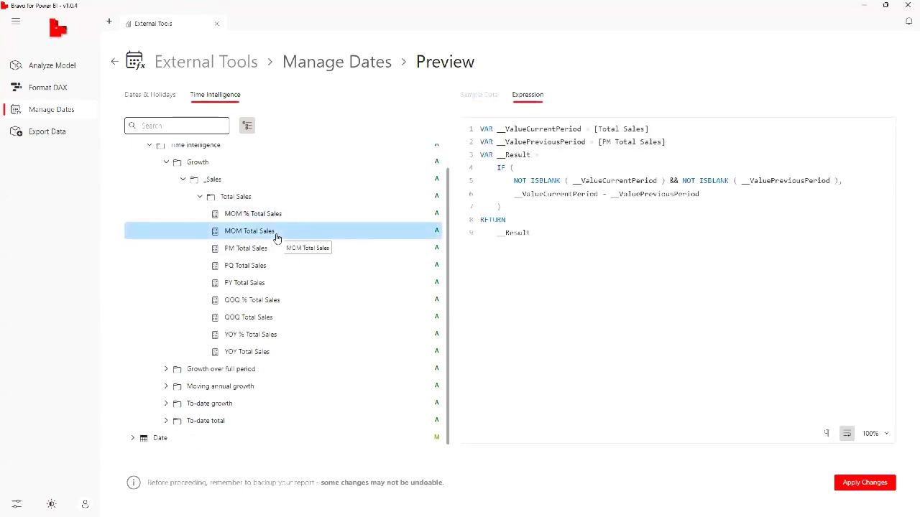
left_click(259, 253)
left_click(249, 269)
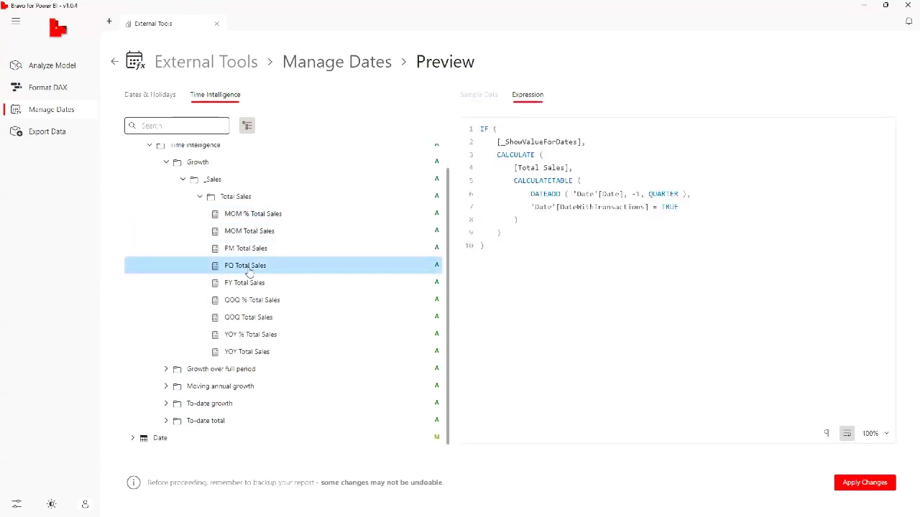
Examine the Growth over full period measures of Total Sales, including the PYC, MTDOPM, PMC and MTDOPM % expressions
left_click(166, 368)
scroll(176, 361, "down", 1)
left_click(183, 369)
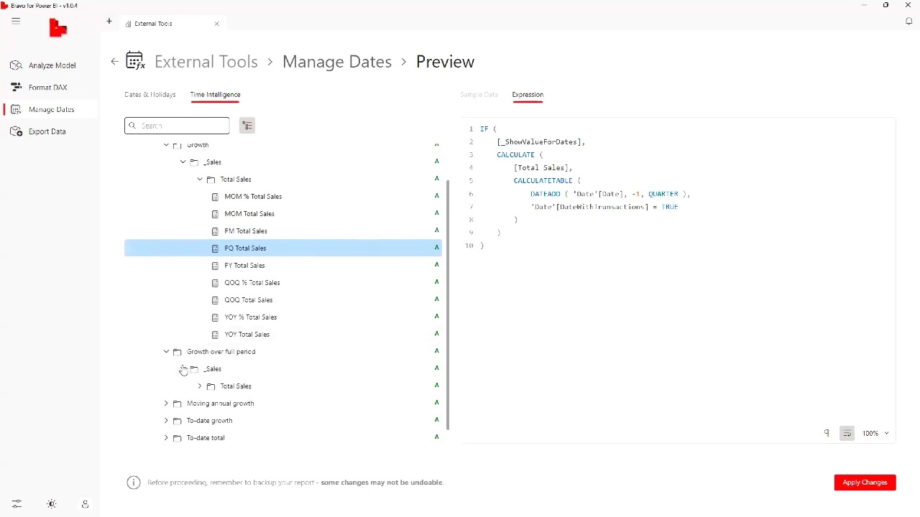
scroll(194, 370, "down", 1)
left_click(200, 370)
scroll(230, 371, "down", 3)
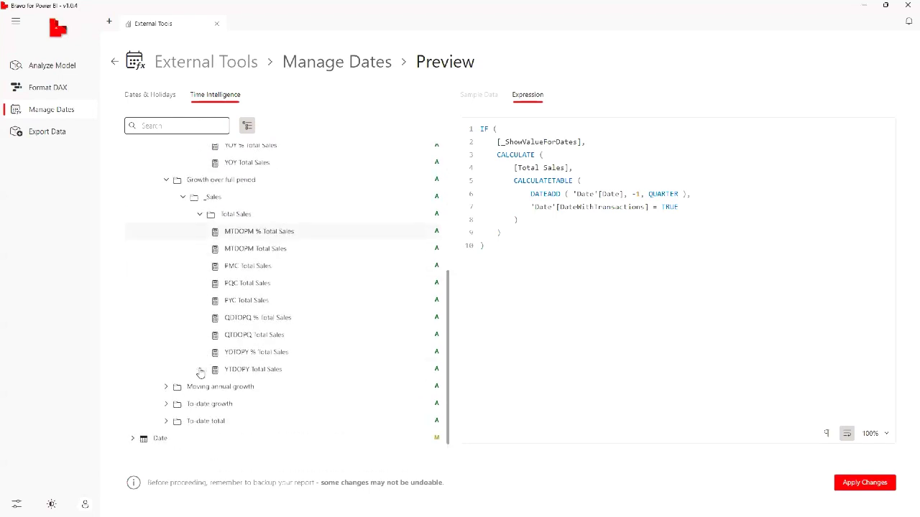
left_click(263, 300)
left_click(280, 248)
left_click(258, 269)
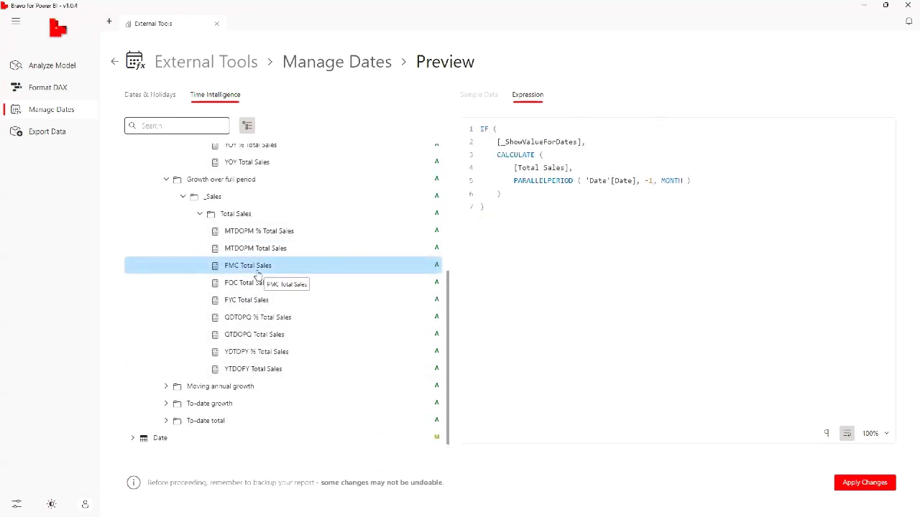
left_click(286, 233)
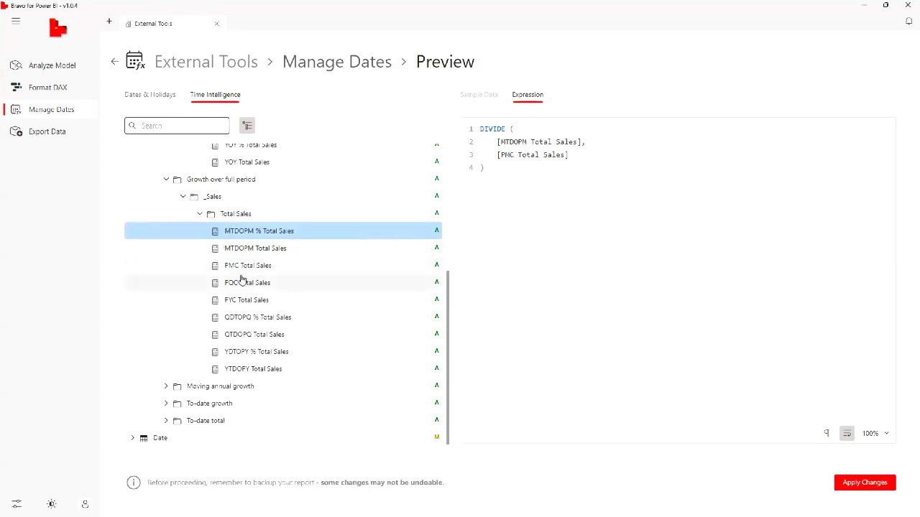
Examine the To-date growth measures of Total Sales, including MOMTD and PQTD, and highlight the CALCULATETABLE part of the PQTD expression
left_click(166, 404)
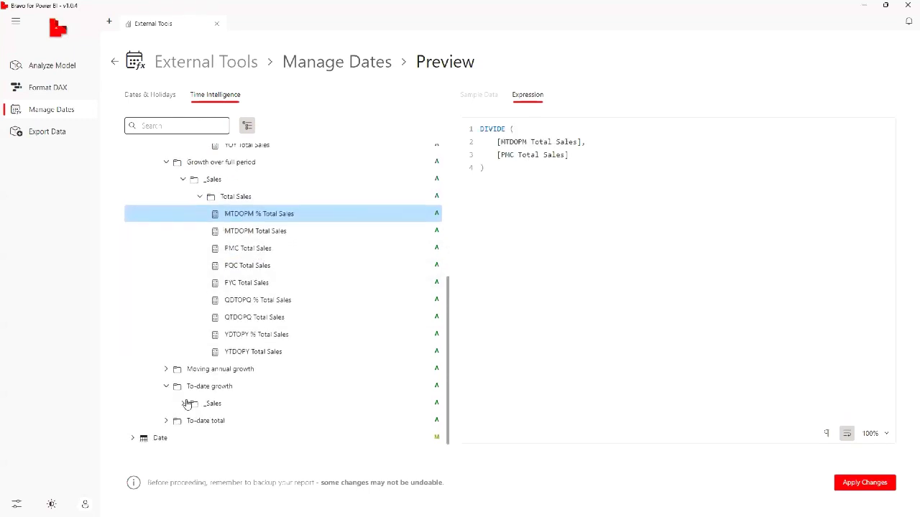
left_click(184, 404)
left_click(200, 403)
scroll(245, 395, "down", 3)
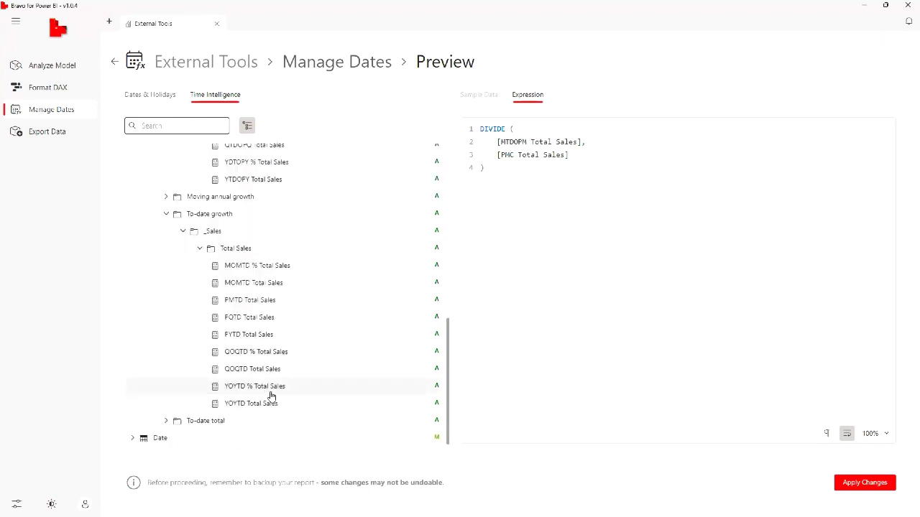
left_click(259, 270)
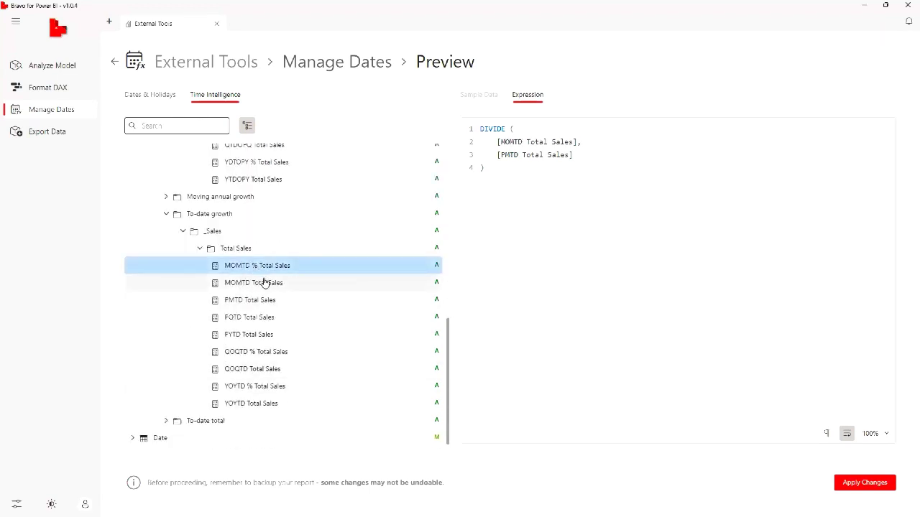
left_click(263, 282)
left_click(260, 266)
left_click(244, 351)
left_click(247, 318)
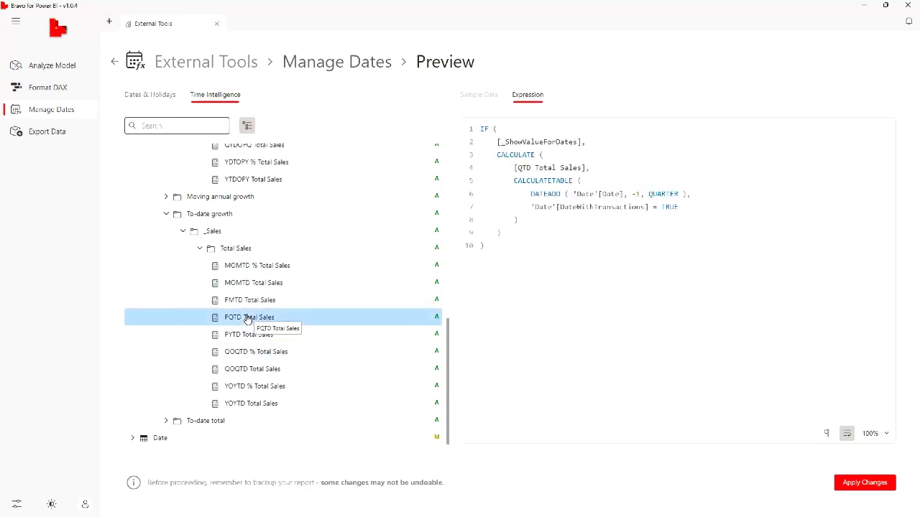
left_click_drag(514, 181, 723, 219)
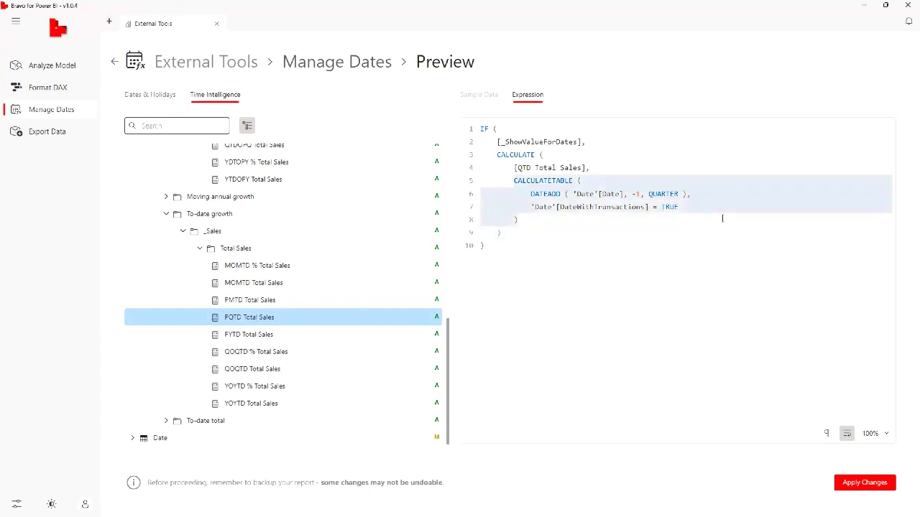
left_click(722, 218)
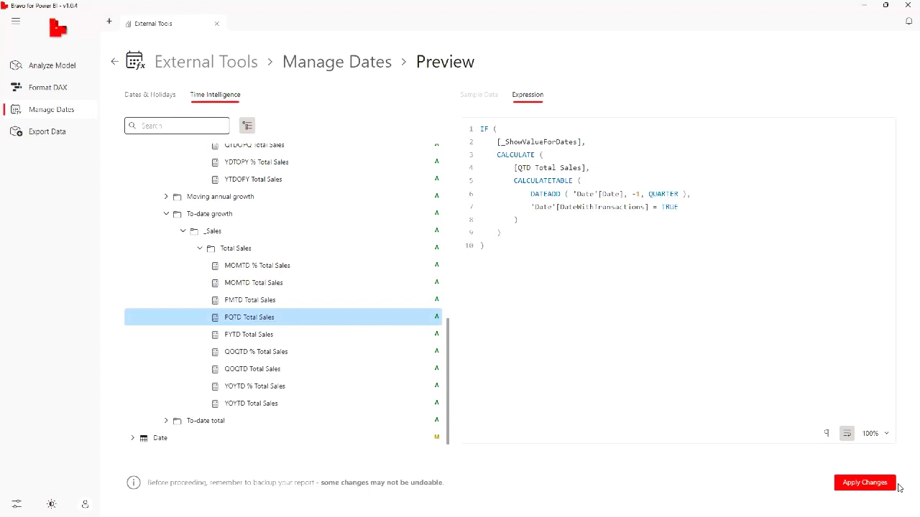
Apply the date, holiday and time intelligence changes to the model and switch to Power BI Desktop
left_click(883, 485)
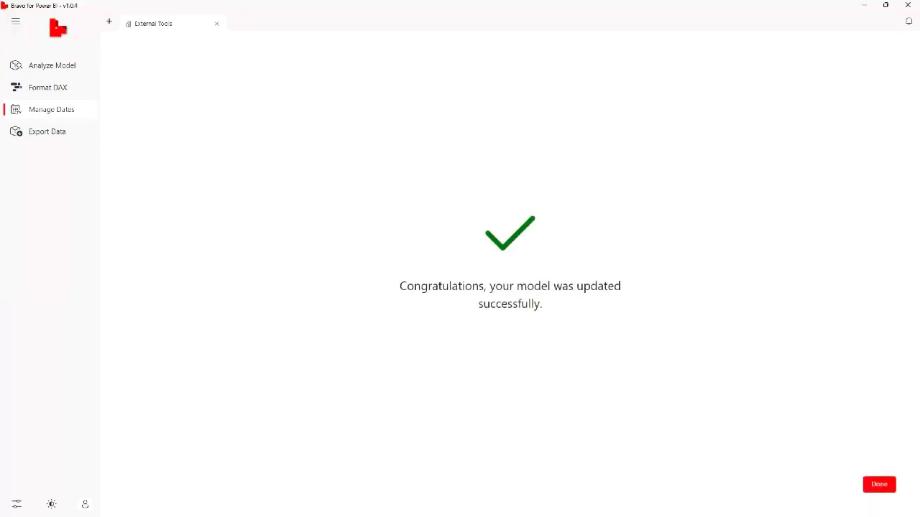
left_click(881, 486)
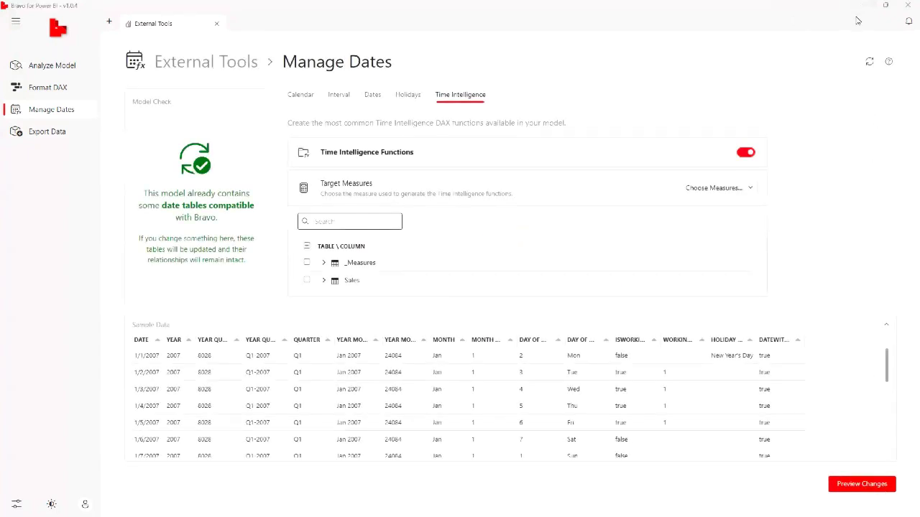
left_click(857, 20)
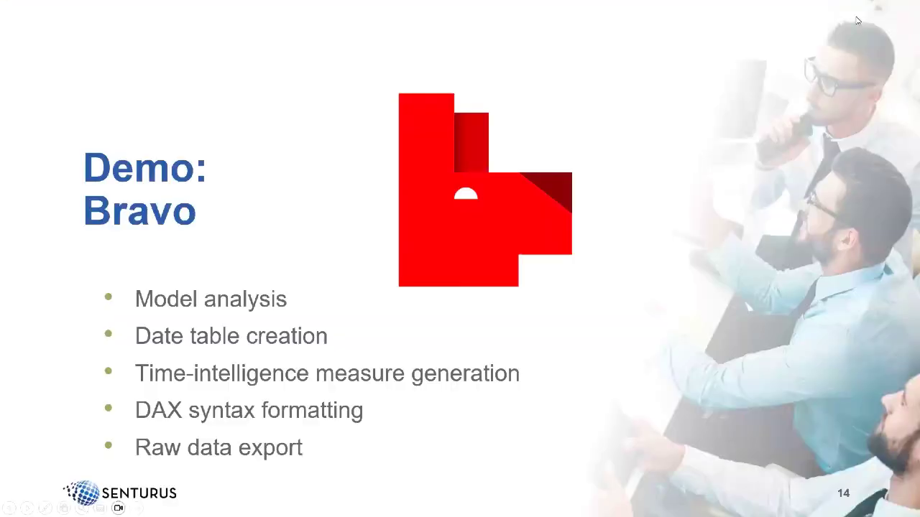
key("alt+Tab")
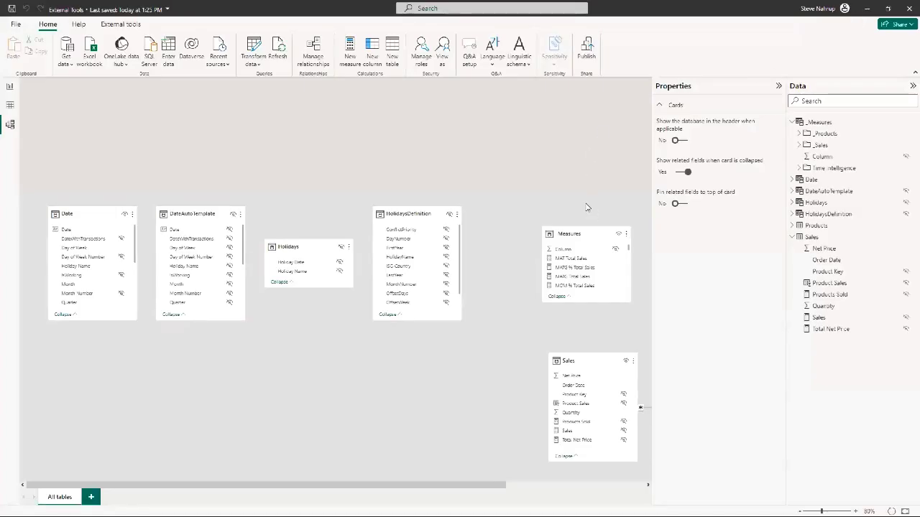
Rearrange the diagram with DateAutoTemplate, Holidays and HolidaysDefinition in an upper row and the Date table below them
left_click_drag(188, 213, 180, 119)
left_click_drag(297, 248, 298, 138)
left_click_drag(400, 214, 428, 133)
left_click_drag(79, 215, 289, 266)
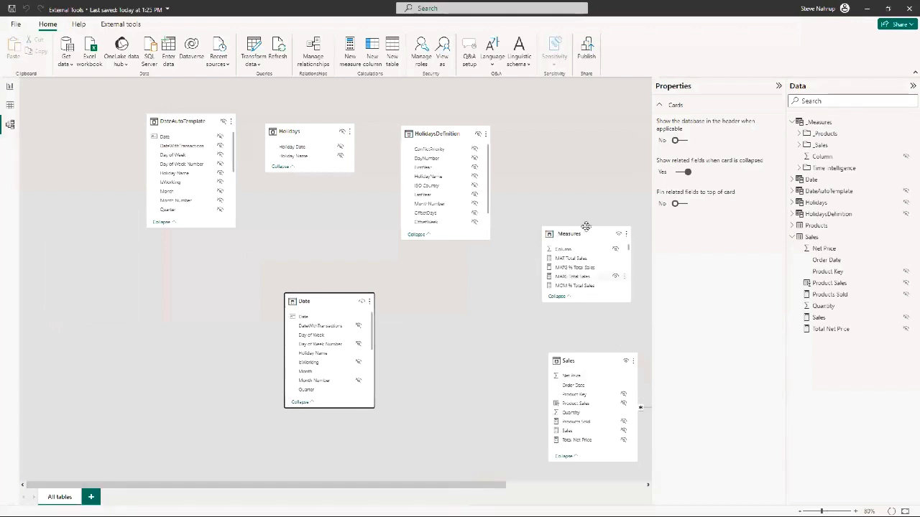
Lengthen the _Measures card and place it between Holidays and HolidaysDefinition, with the HolidaysDefinition card collapsed
left_click_drag(572, 237, 465, 270)
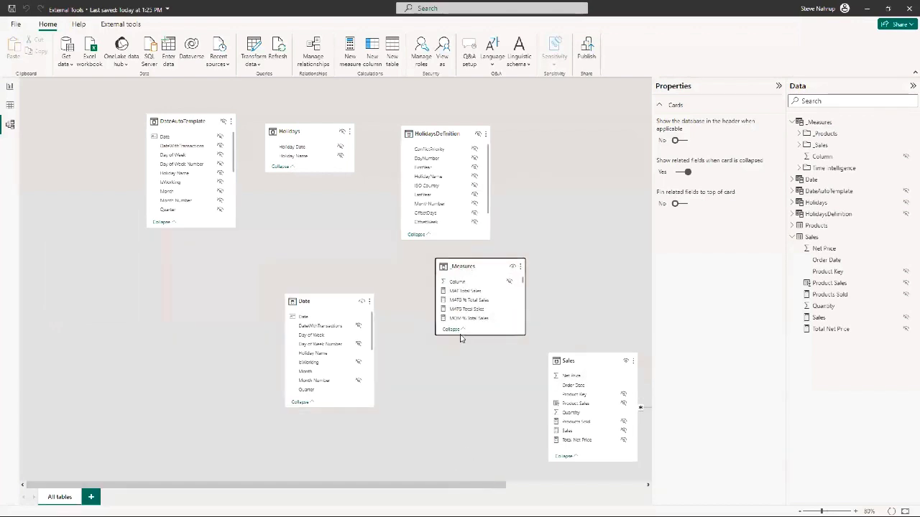
left_click_drag(459, 335, 460, 474)
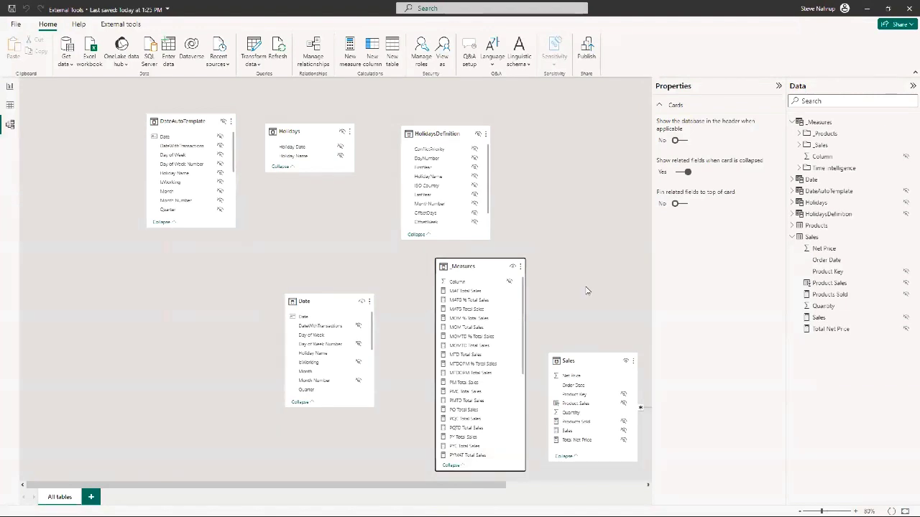
left_click_drag(476, 266, 544, 154)
left_click(417, 235)
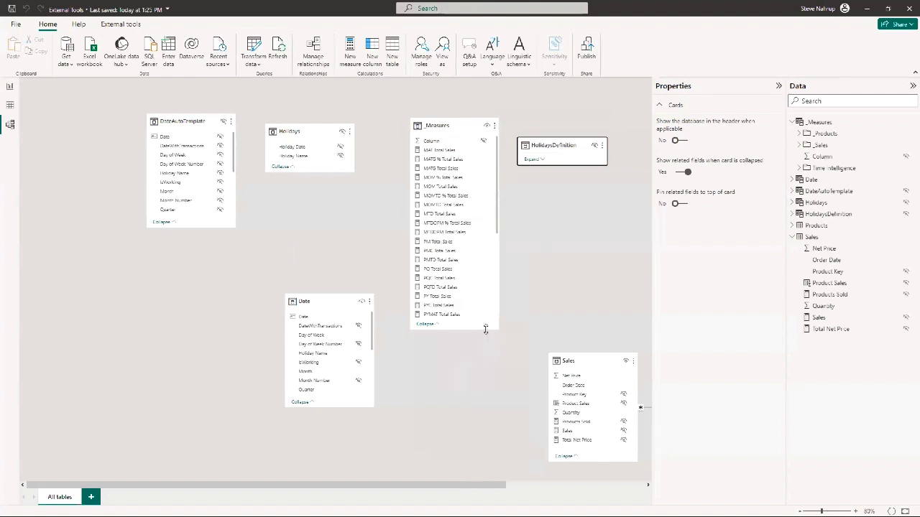
Extend the _Measures card to show its full measure list and display the DAX formula of MAT Total Sales
left_click_drag(485, 329, 486, 490)
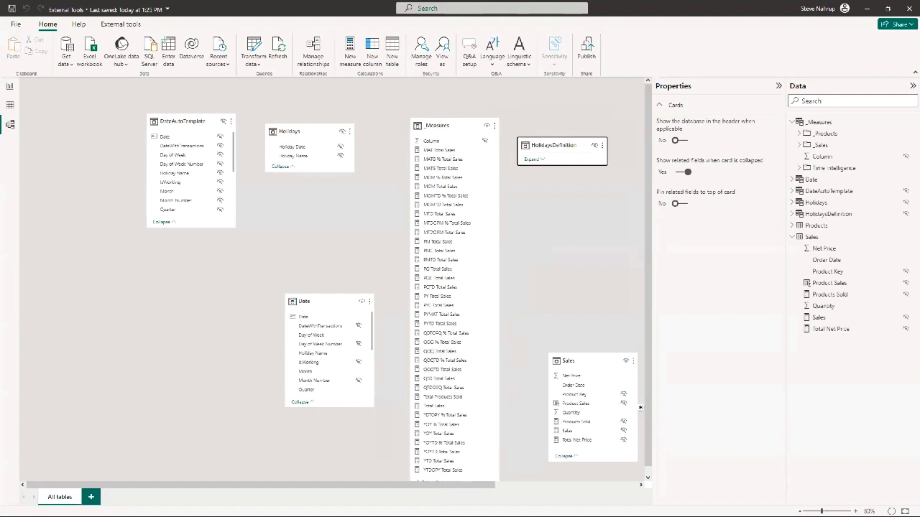
left_click(441, 151)
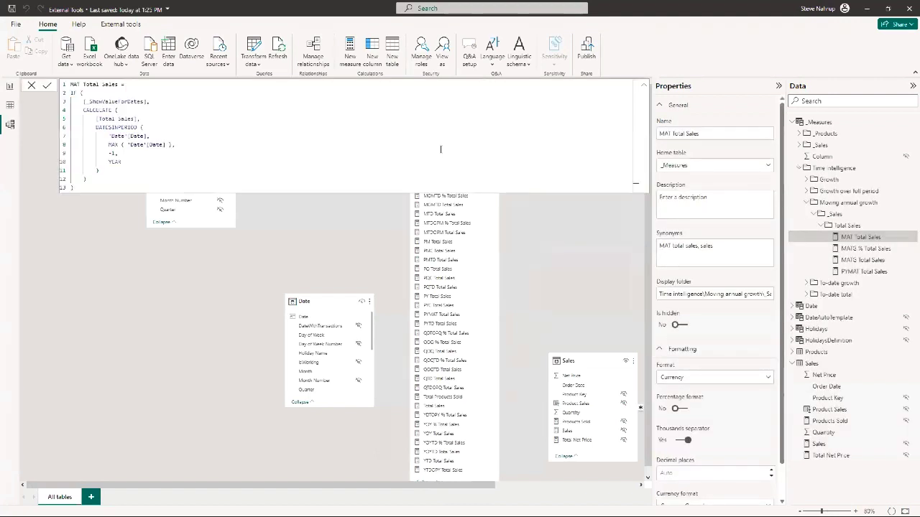
Collapse the expanded DAX formula of MAT Total Sales and clear the measure selection in the diagram
left_click(644, 85)
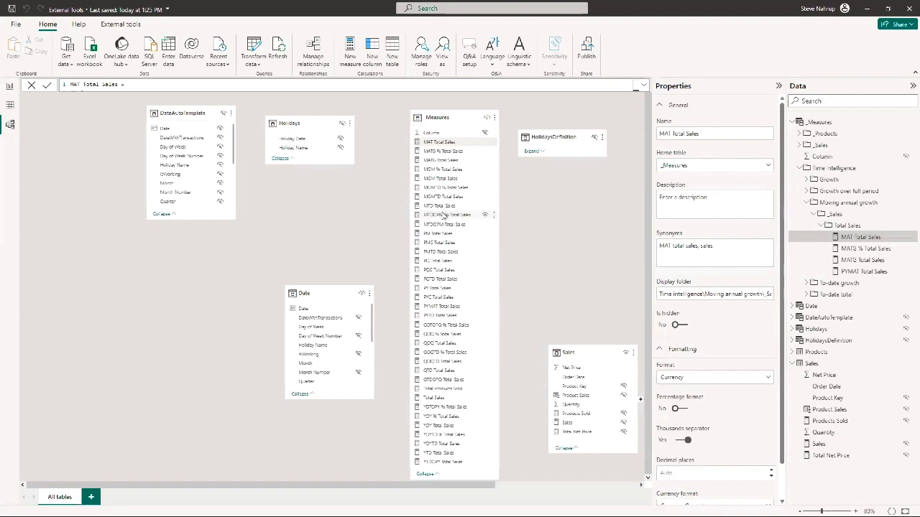
left_click(444, 214)
right_click(443, 215)
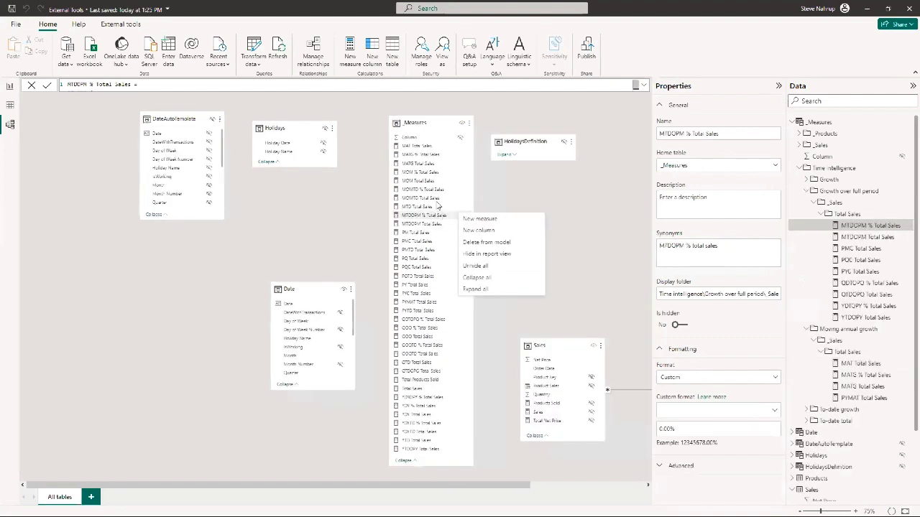
left_click(426, 165)
left_click(326, 209)
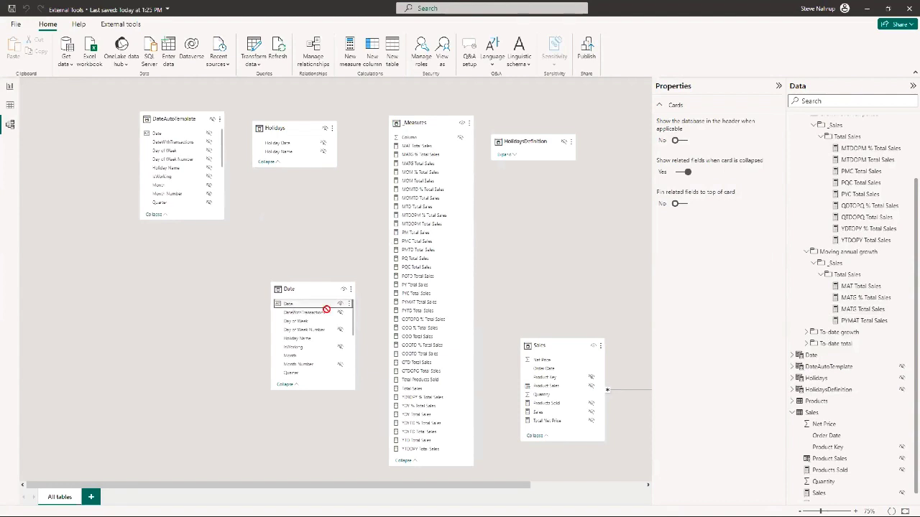
Relate Date in the Date table to Order Date in Sales, collapse the _Measures card and show the relationship's properties
left_click_drag(327, 309, 570, 370)
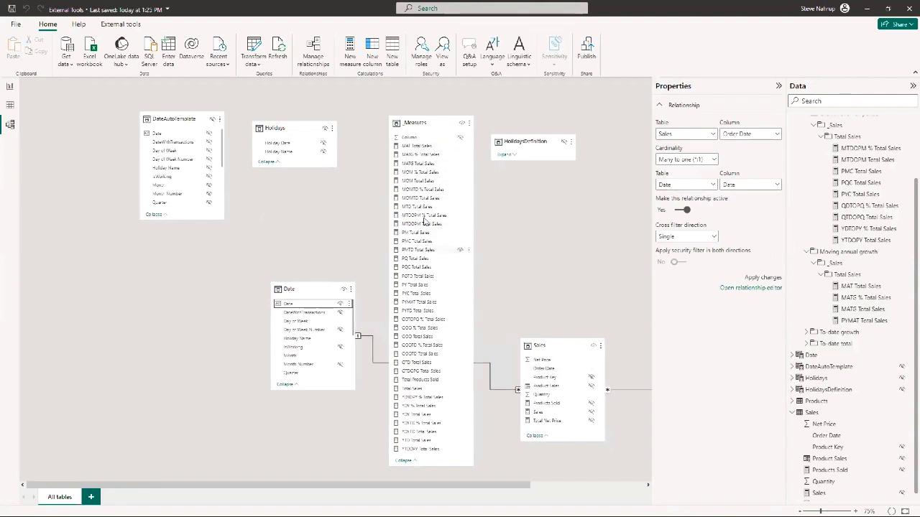
left_click(448, 127)
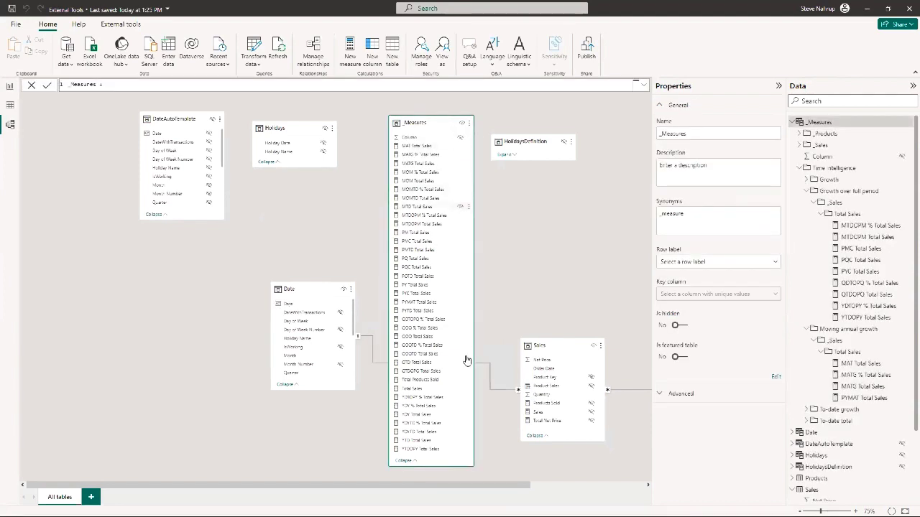
left_click(402, 463)
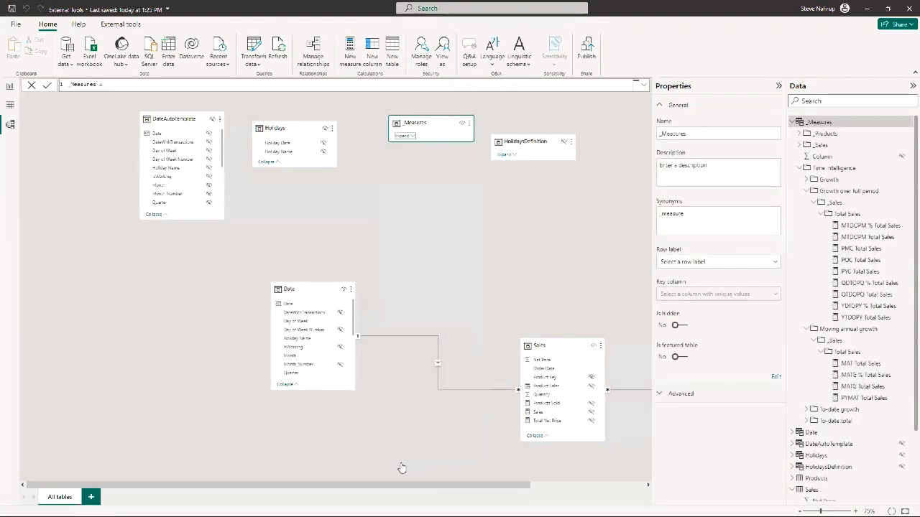
right_click(438, 350)
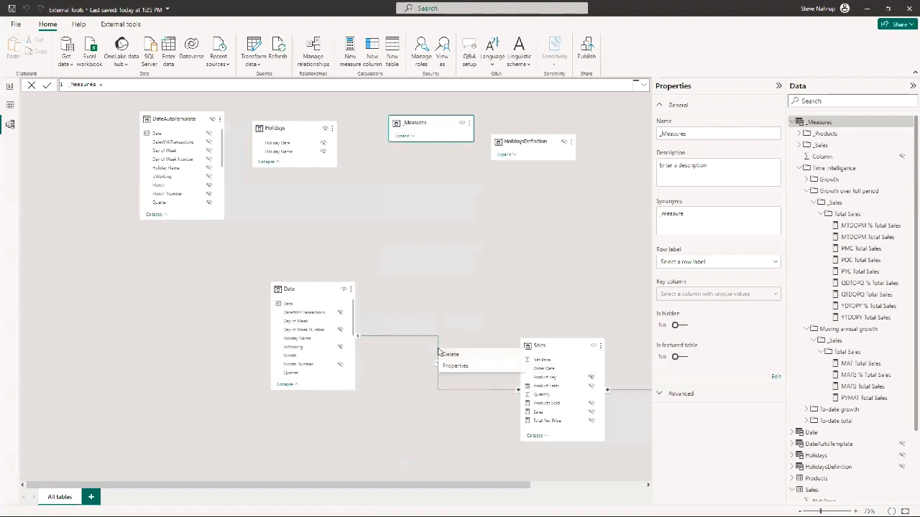
left_click(456, 366)
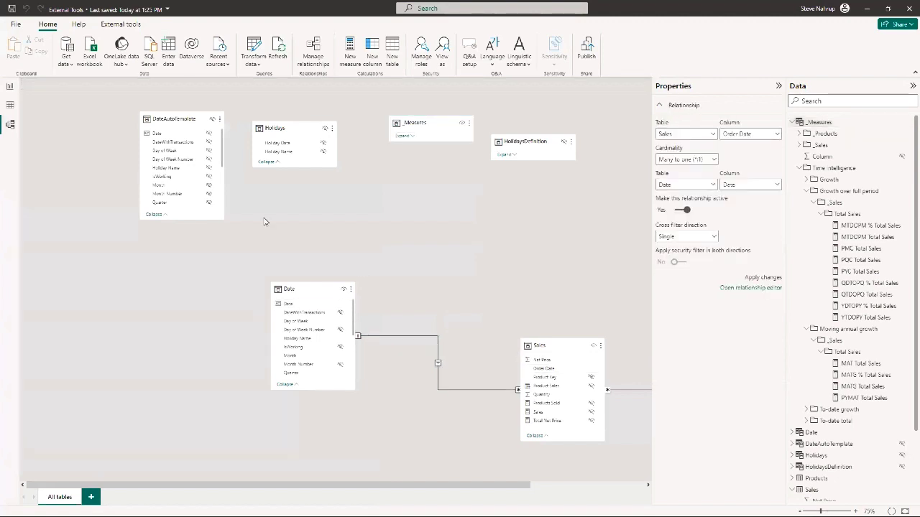
Fill the report's empty card visual with MOM % Total Sales, QOQ % Total Sales and PQ Total Sales from the Growth measures, and widen it
left_click(10, 87)
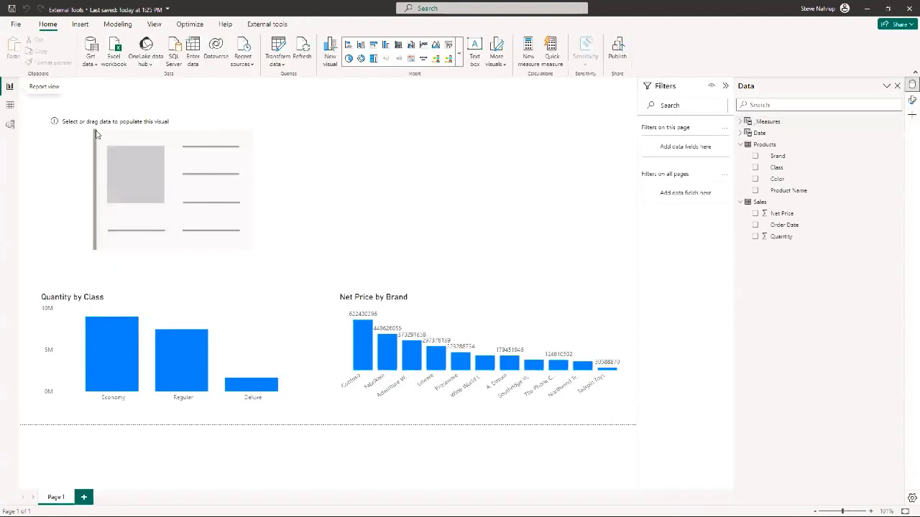
left_click(298, 150)
left_click(746, 122)
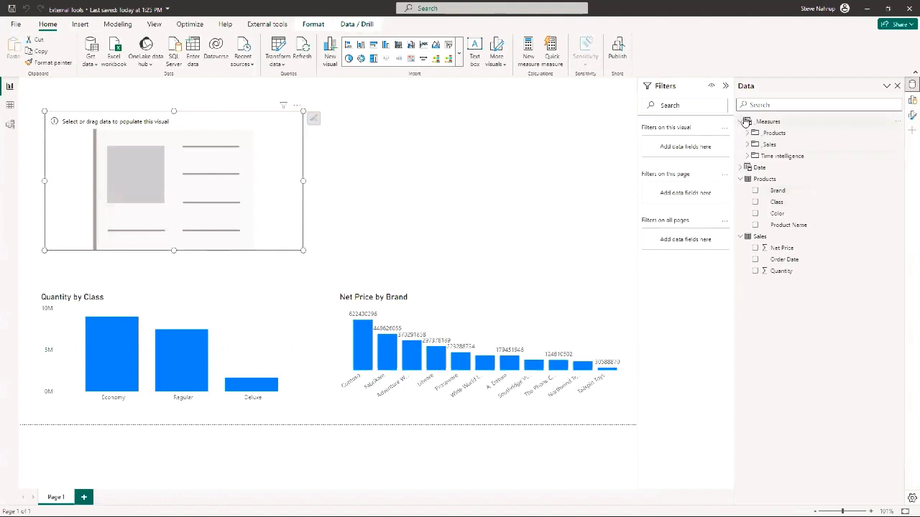
left_click(747, 156)
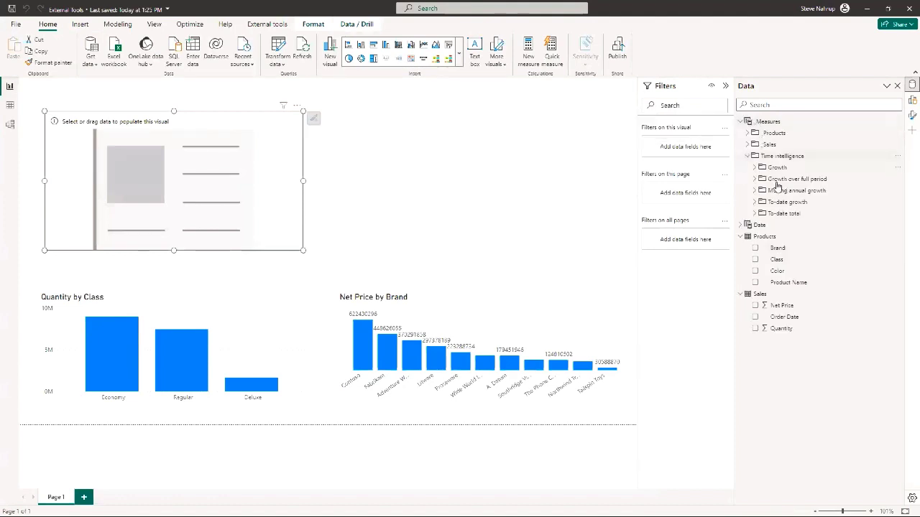
left_click(754, 202)
left_click(755, 168)
left_click(761, 179)
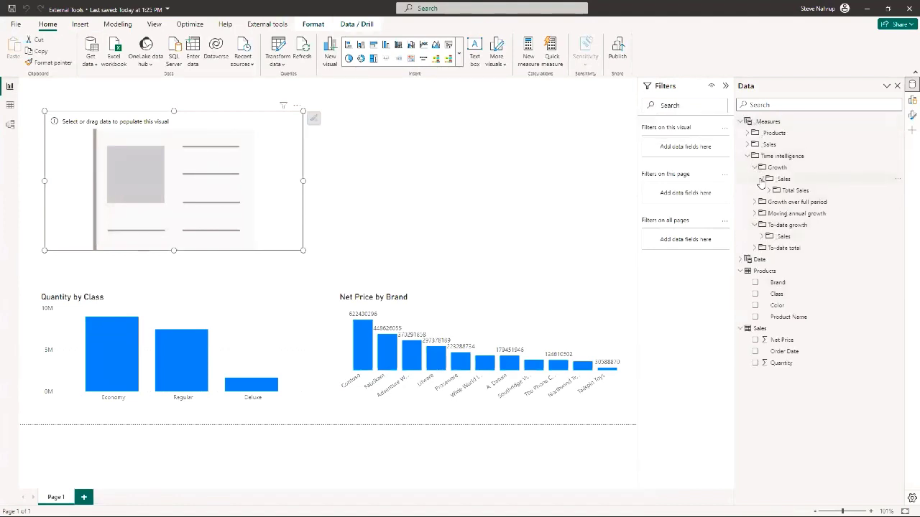
left_click(768, 191)
left_click(783, 202)
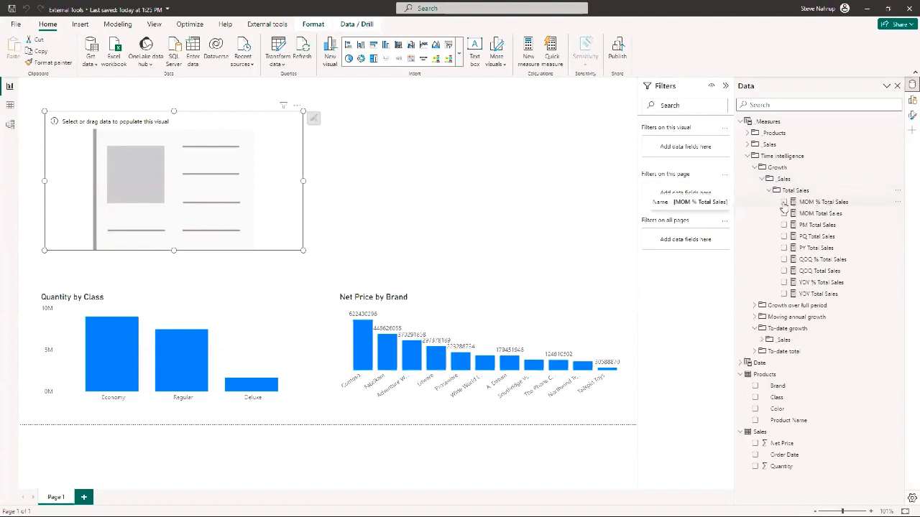
left_click(784, 259)
left_click(784, 237)
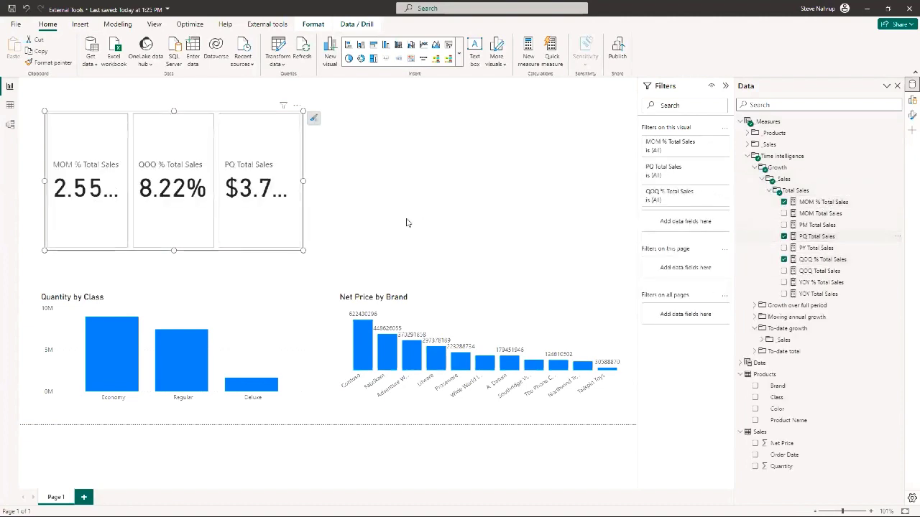
left_click_drag(303, 181, 523, 183)
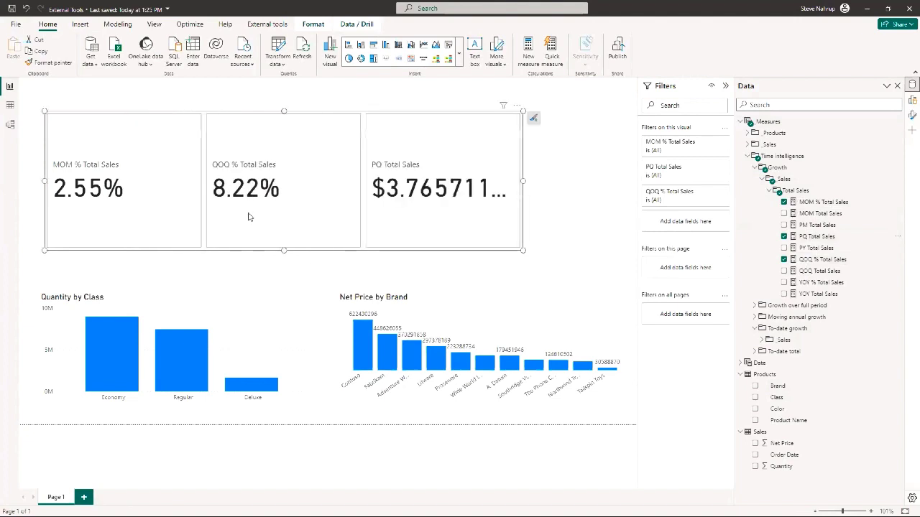
Delete the relationship between the Date and Sales tables in the model diagram
left_click(10, 123)
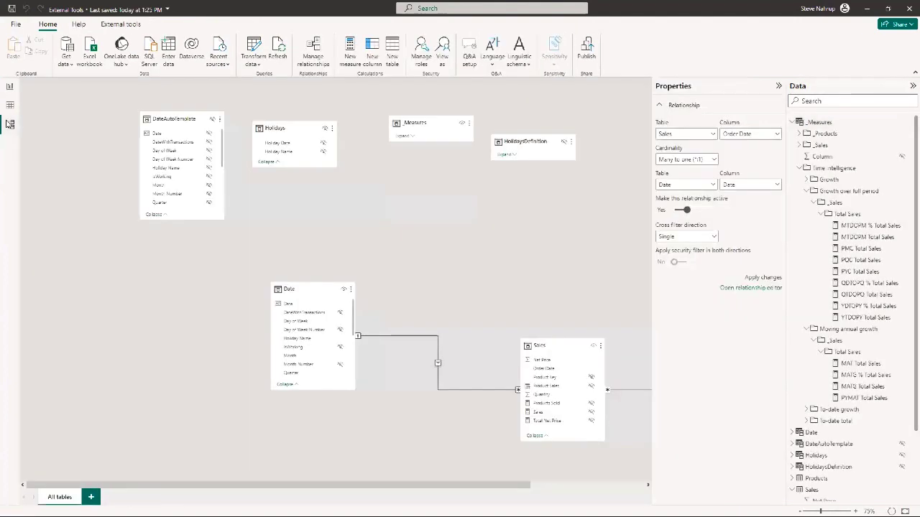
right_click(390, 336)
left_click(404, 343)
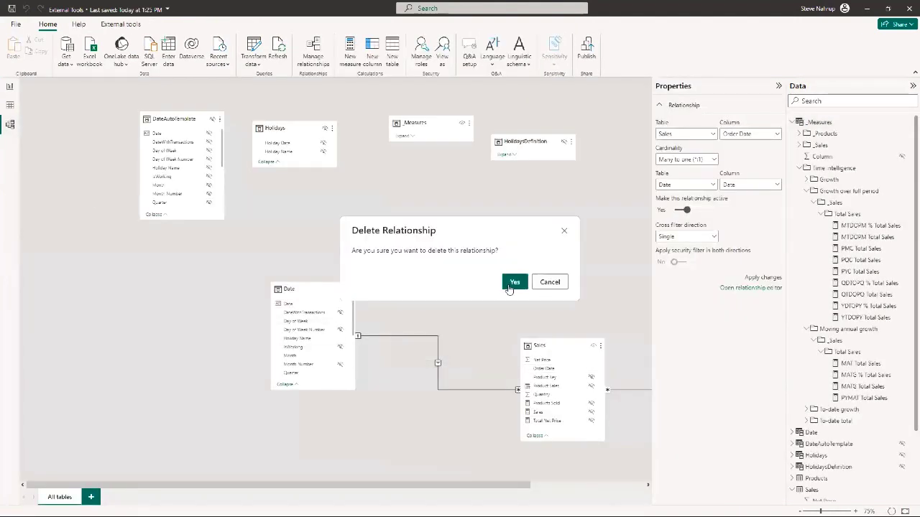
left_click(512, 281)
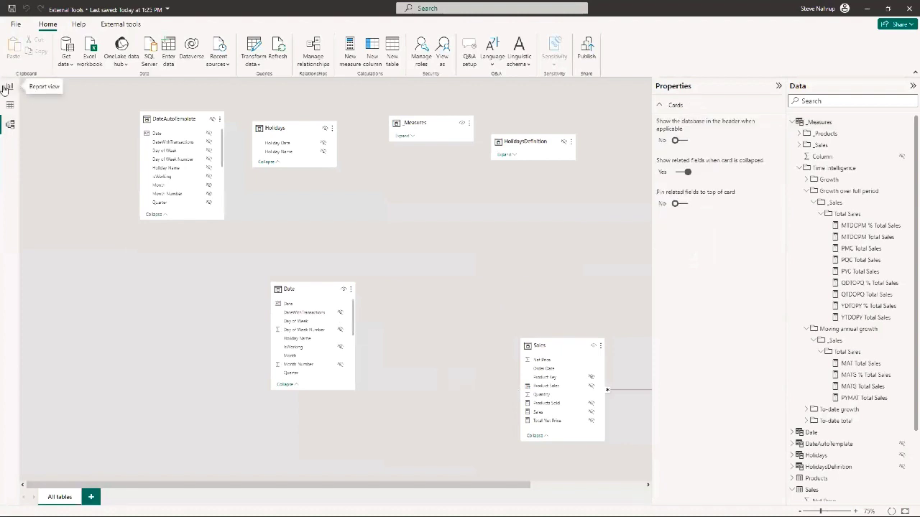
Return to the report page and reduce the card visual's height to about half
left_click(7, 87)
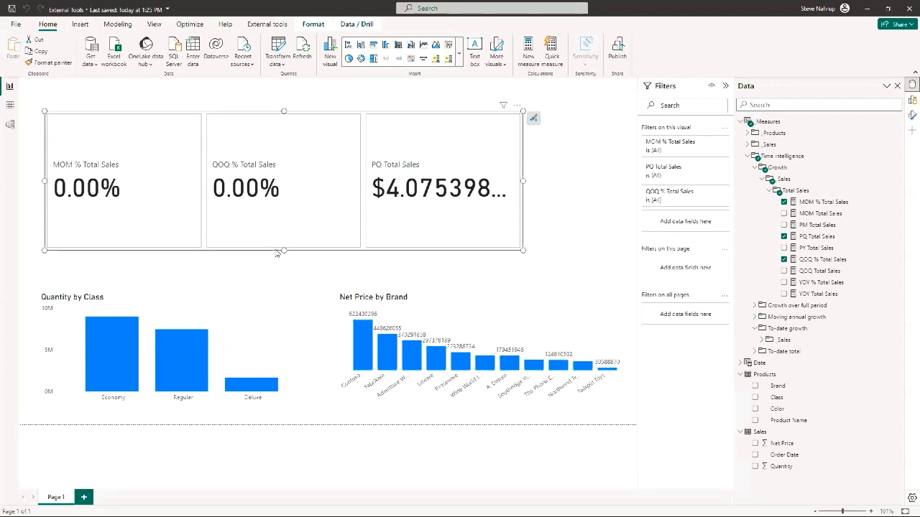
left_click_drag(284, 251, 282, 186)
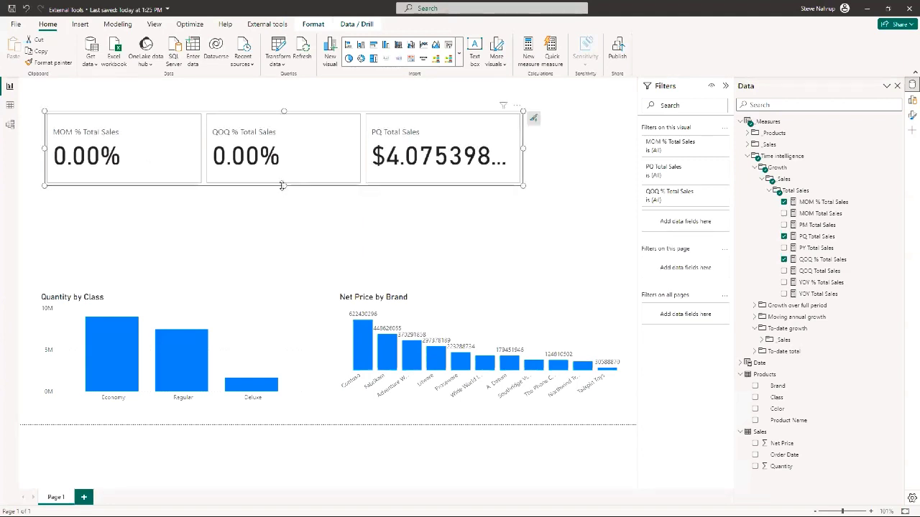
Recreate the relationship between Date in the Date table and Order Date in Sales, and return to the report page
left_click(10, 125)
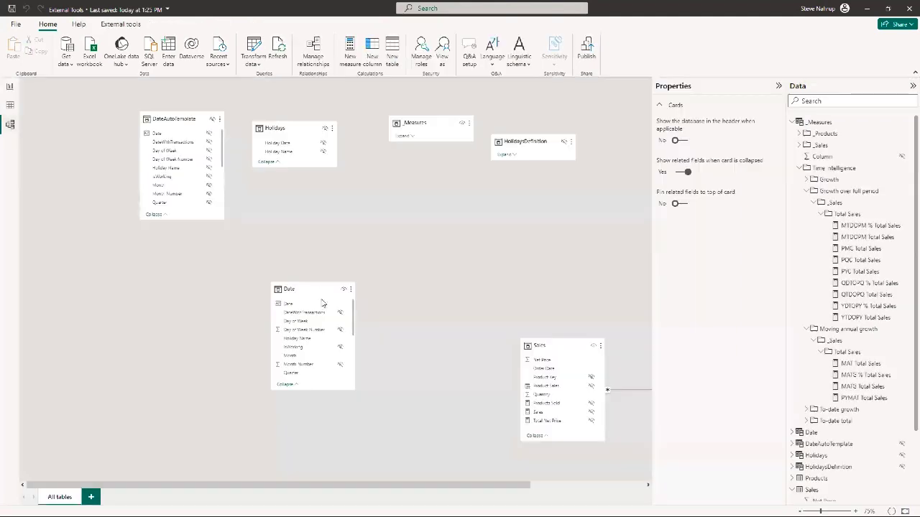
left_click_drag(308, 308, 550, 369)
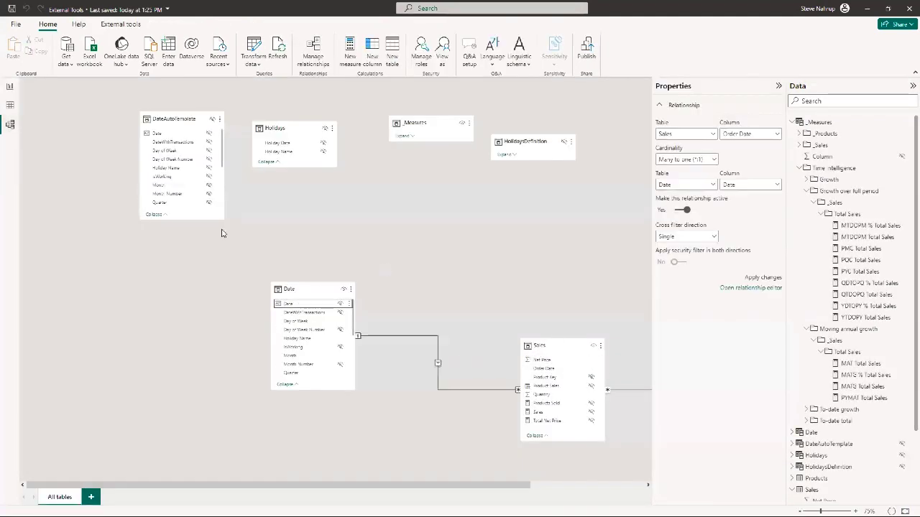
left_click(11, 89)
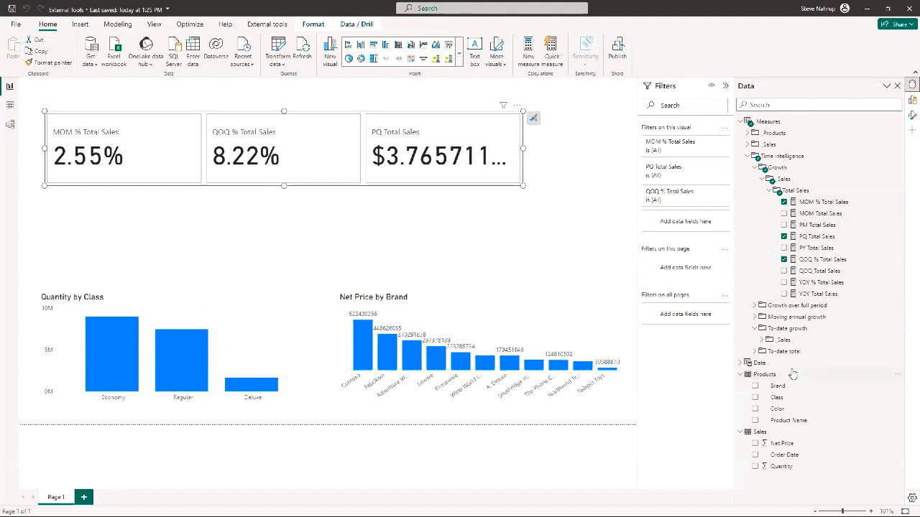
Collapse the Time Intelligence folder and move the Quantity by Class and Net Price by Brand charts up towards the card visual
left_click(748, 158)
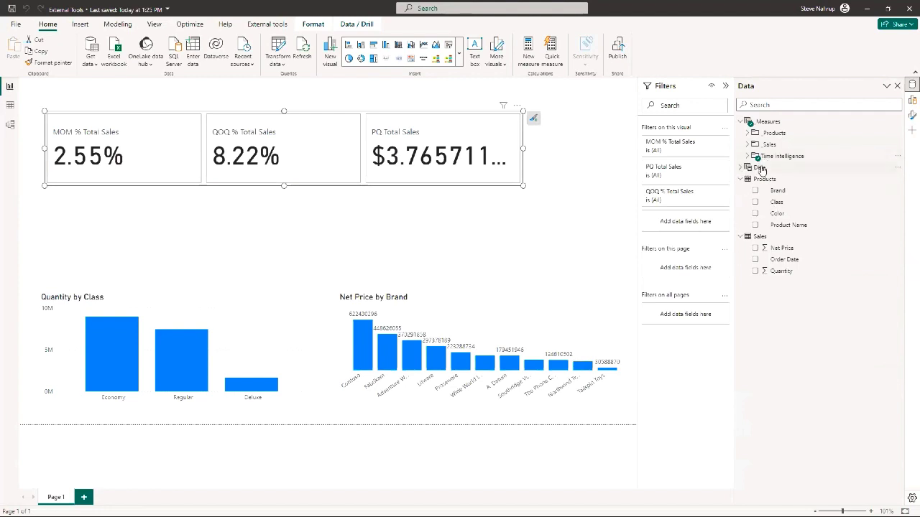
right_click(761, 168)
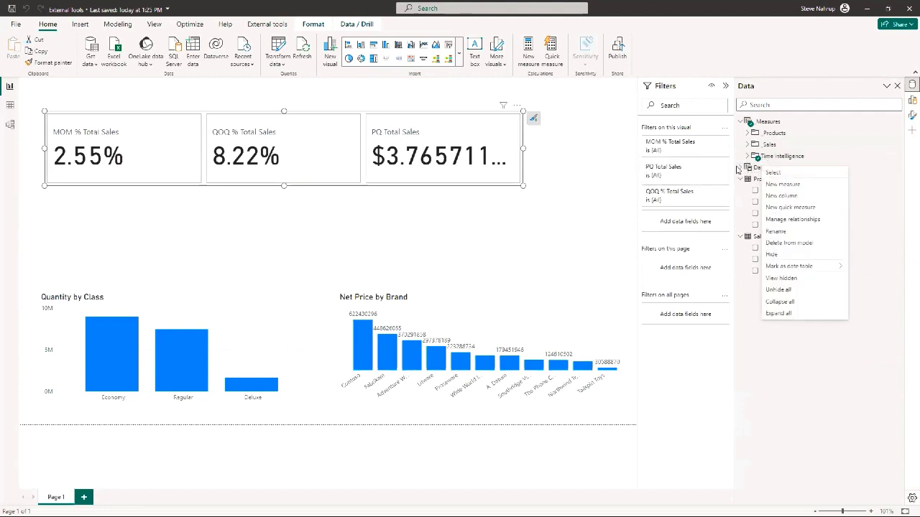
left_click(184, 317)
left_click_drag(196, 304, 210, 249)
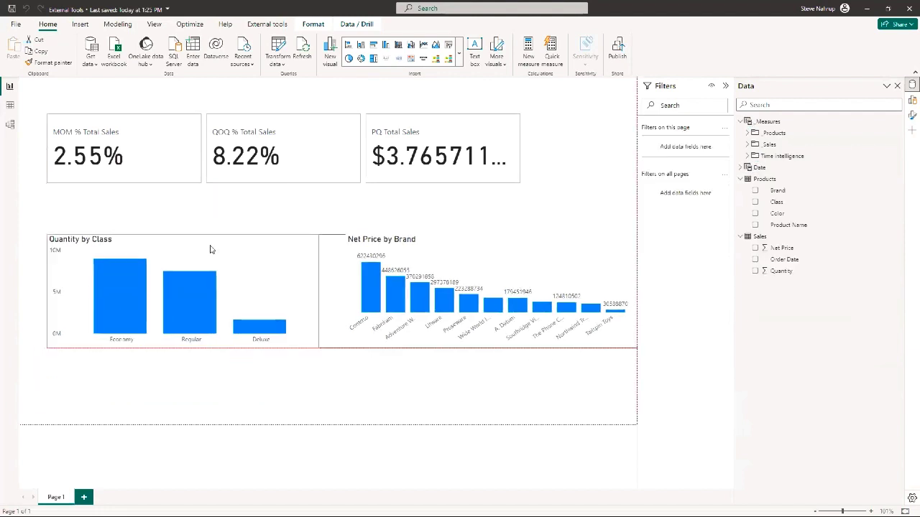
left_click_drag(458, 239, 440, 250)
left_click(222, 201)
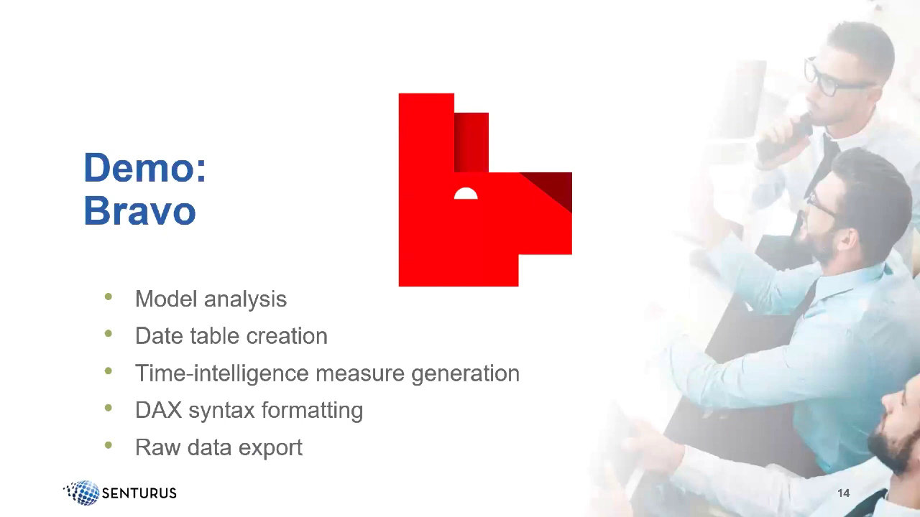
key("Right")
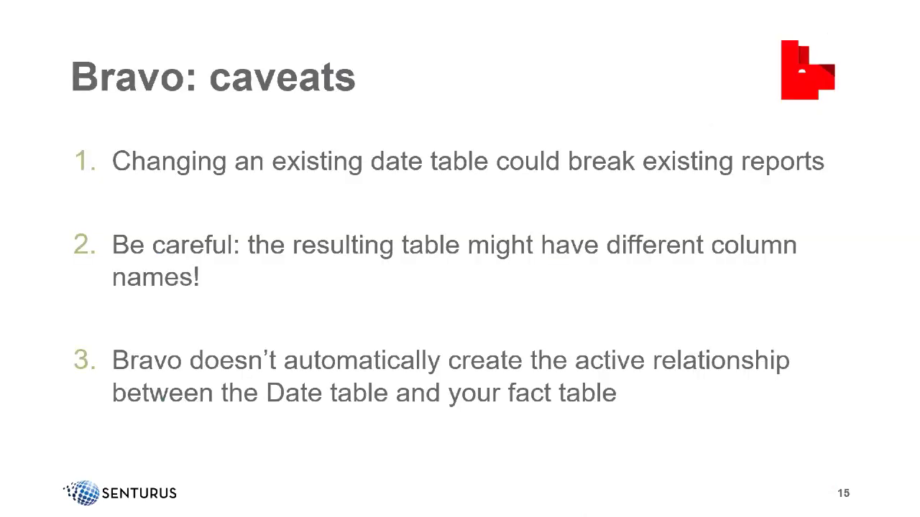
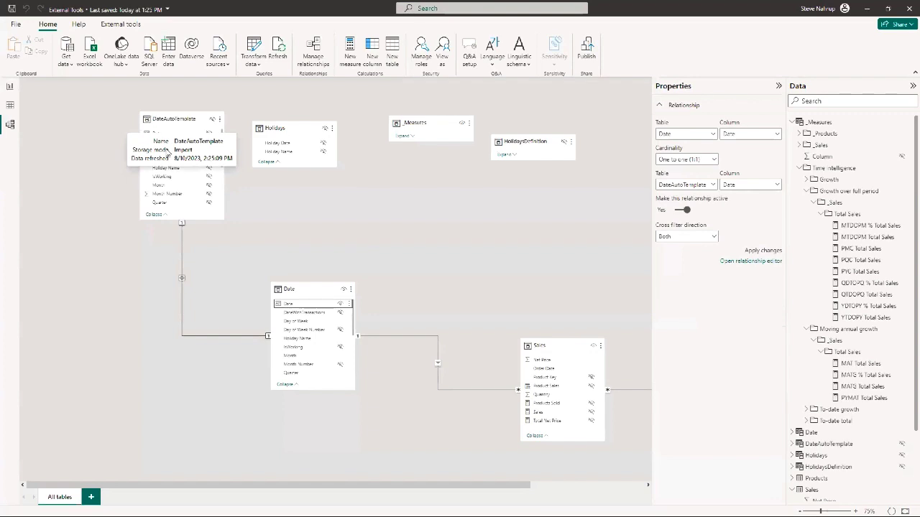
Move the Date table up below the Holidays table in the model diagram and select it to show its formula
left_click_drag(304, 290, 296, 207)
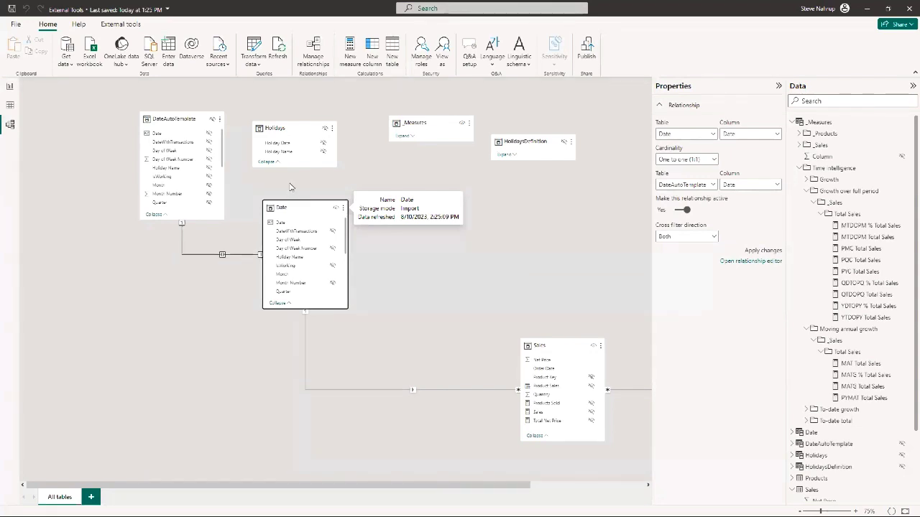
left_click(292, 186)
left_click(296, 207)
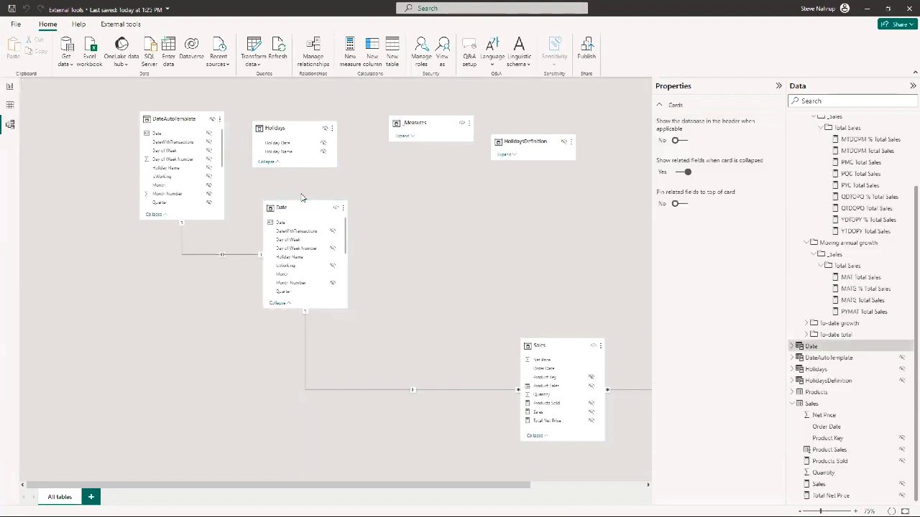
left_click(296, 206)
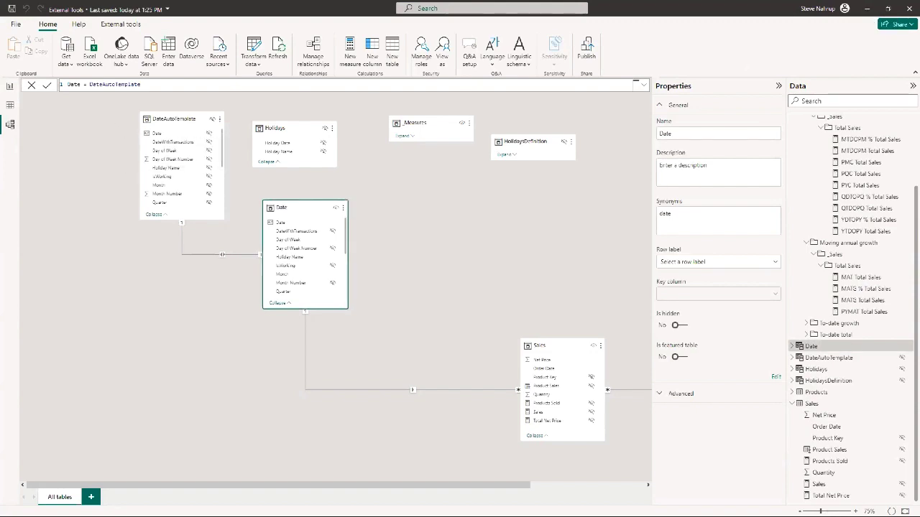
Switch to Bravo and browse the powerbi.com datasets and active Power BI Desktop reports it can open, and dismiss the list without opening any
key("alt+Tab")
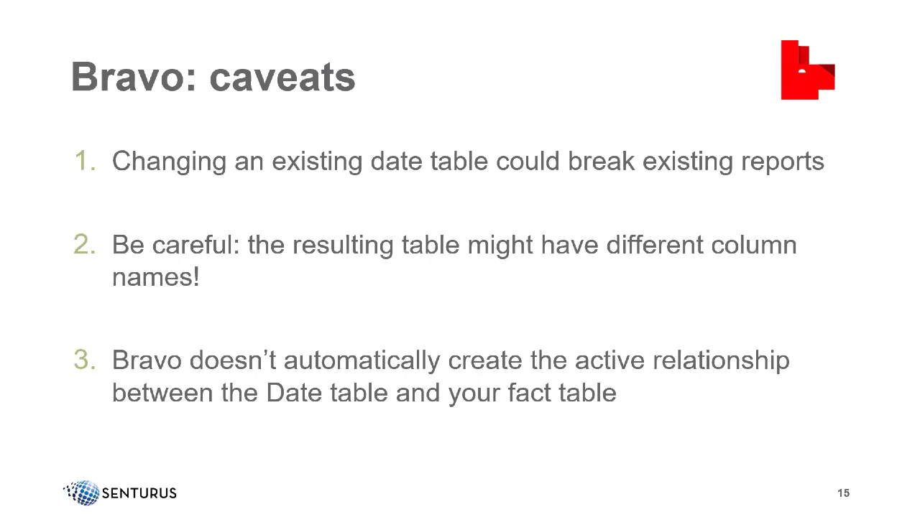
key("alt+Tab")
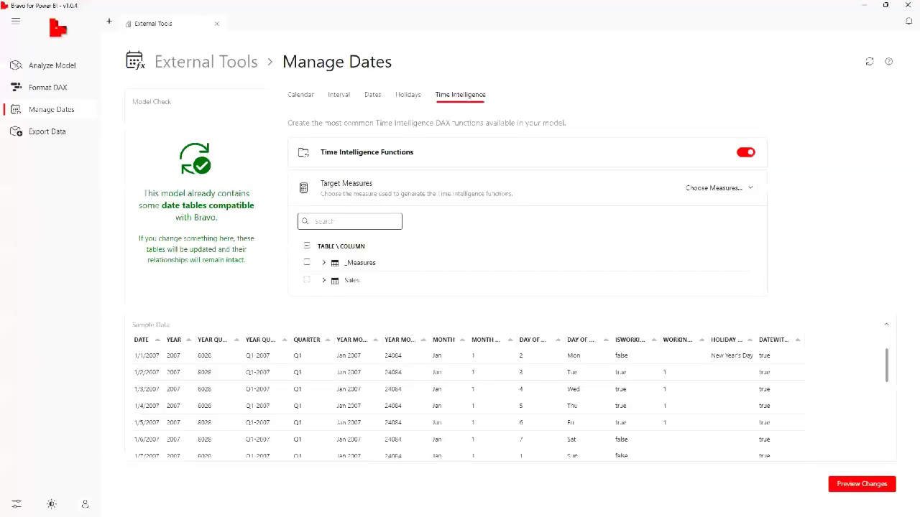
left_click(109, 24)
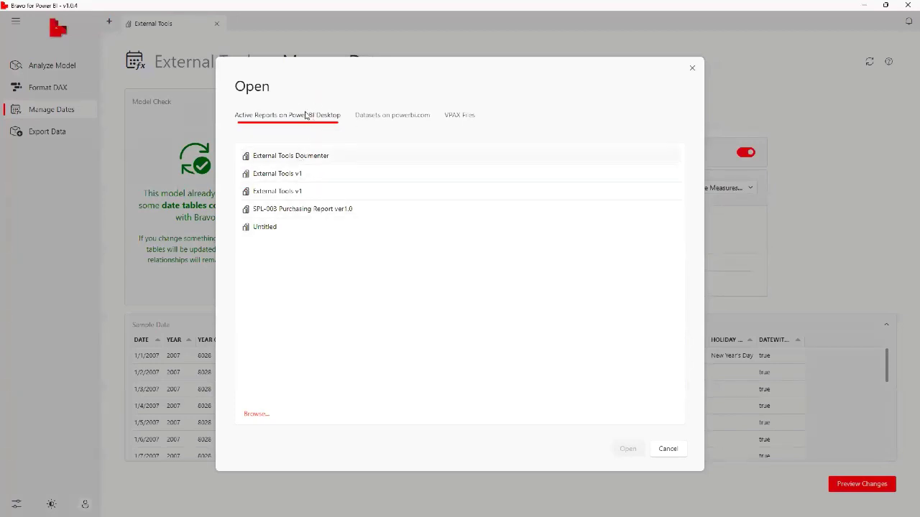
left_click(394, 117)
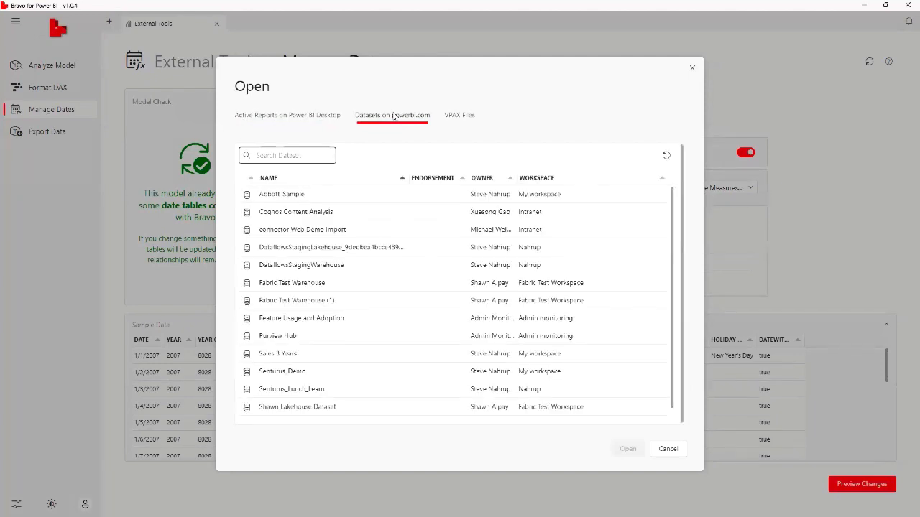
scroll(370, 270, "down", 1)
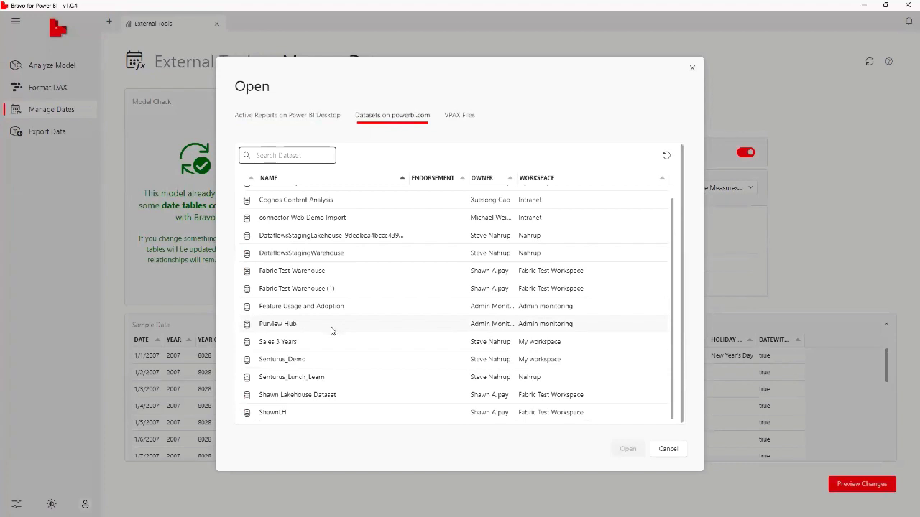
scroll(359, 273, "up", 1)
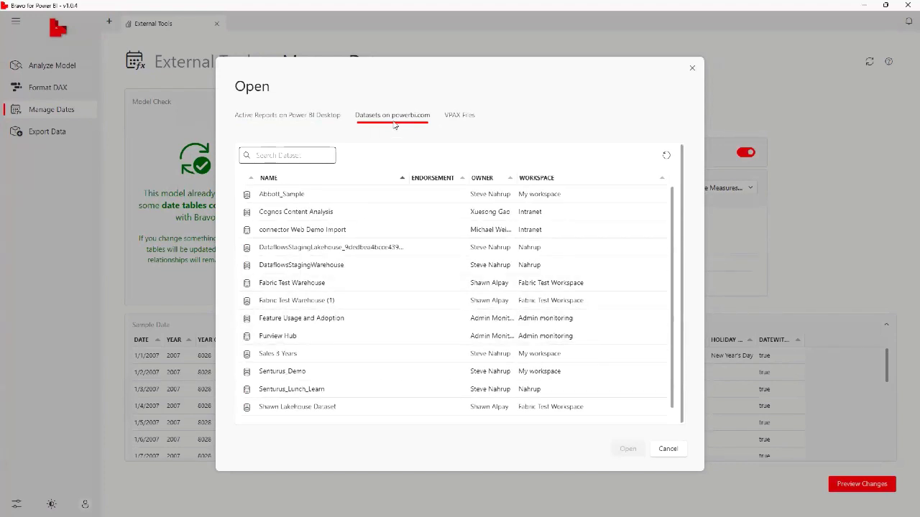
left_click(296, 115)
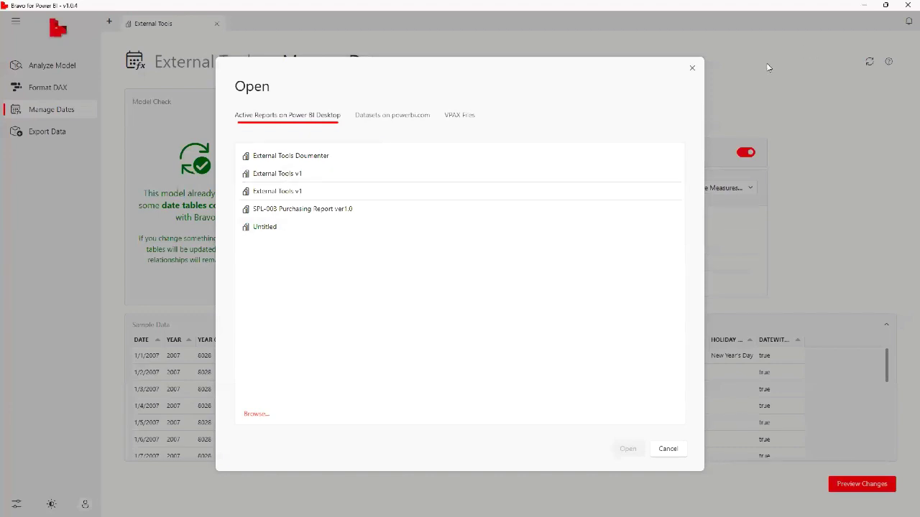
left_click(692, 67)
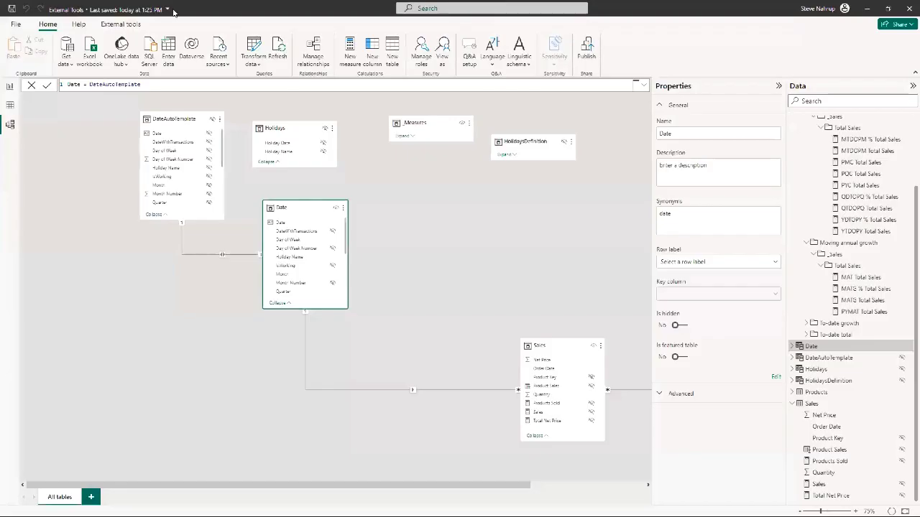
Show the external tools in Power BI Desktop, bring Bravo back to the front and restore its window to a smaller size
left_click(121, 24)
left_click(213, 51)
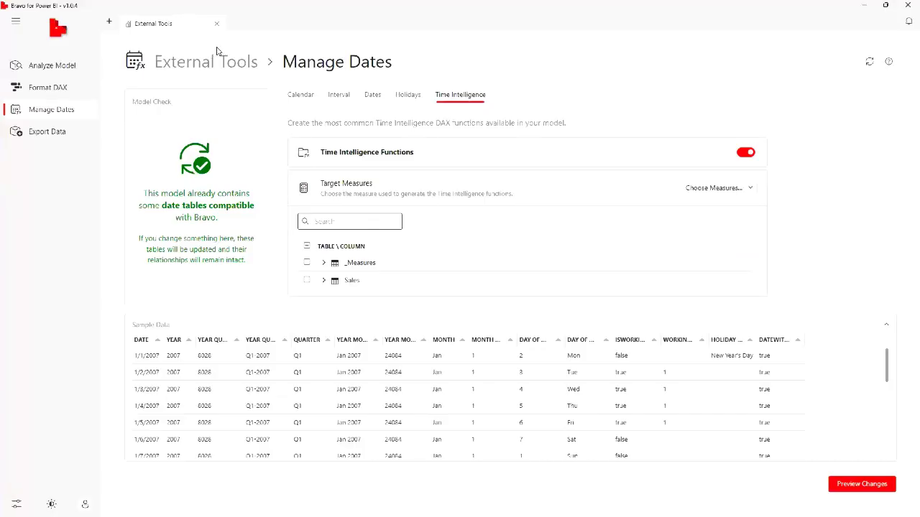
double_click(286, 13)
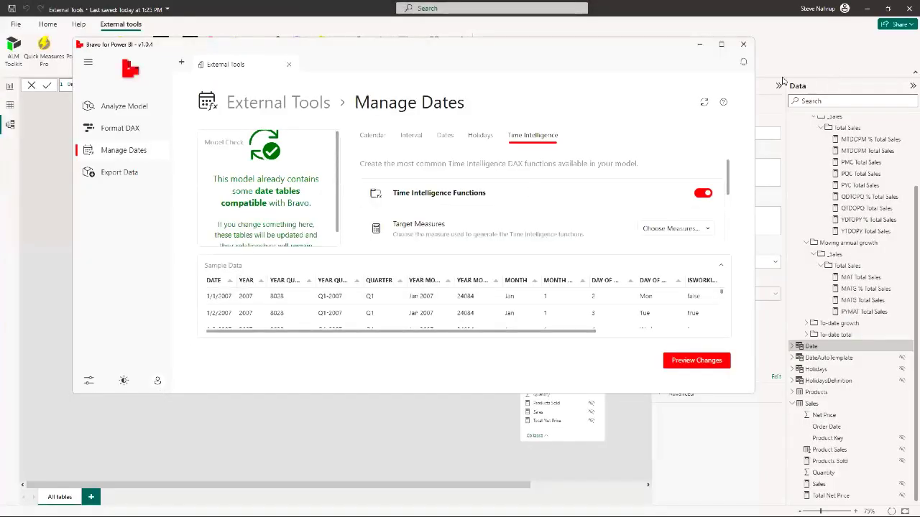
Show Bravo's notifications pane and look over the Export Data result and the Manage Dates preview
left_click(156, 381)
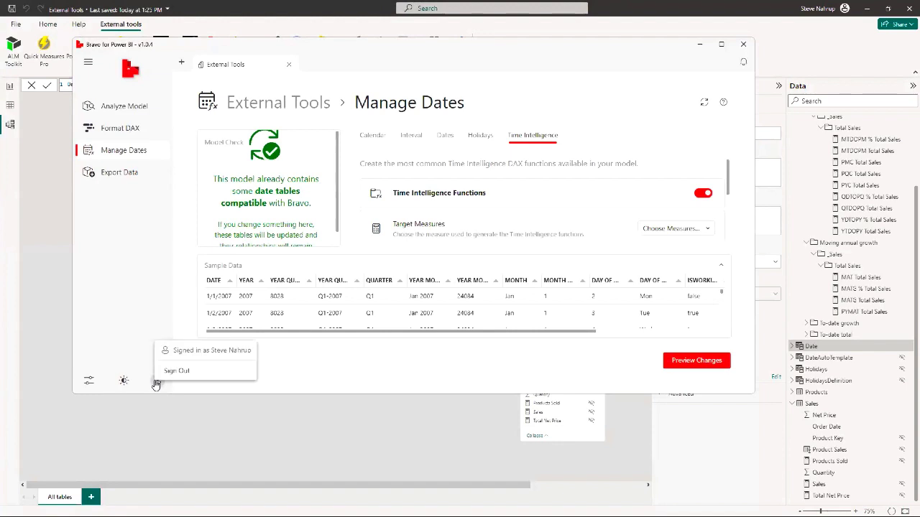
left_click(106, 178)
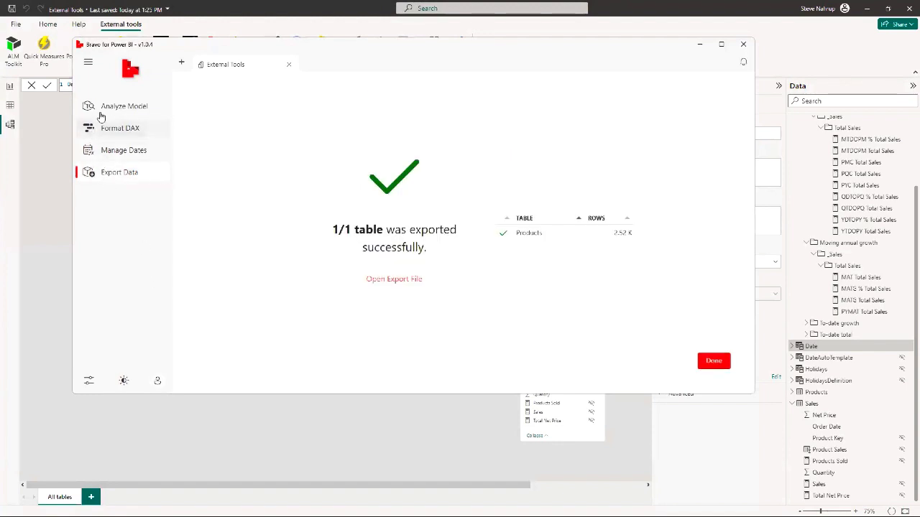
left_click(87, 65)
left_click(87, 65)
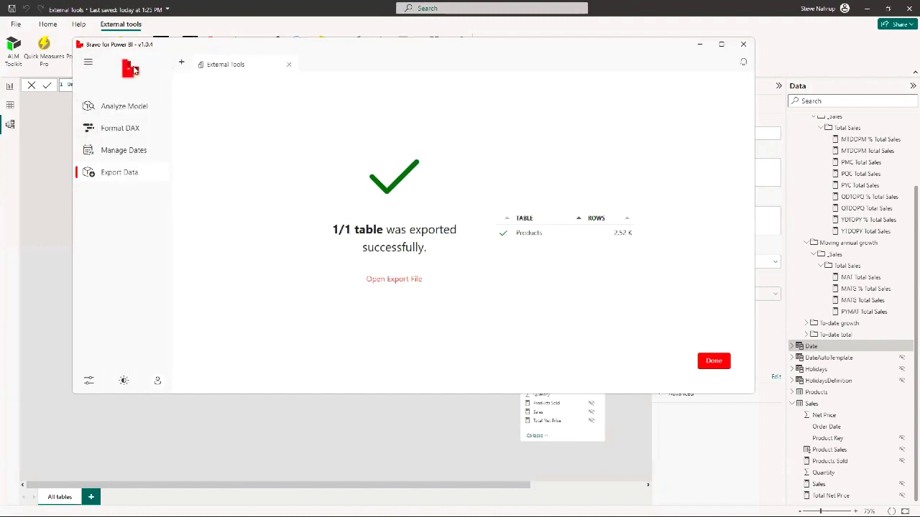
left_click(743, 66)
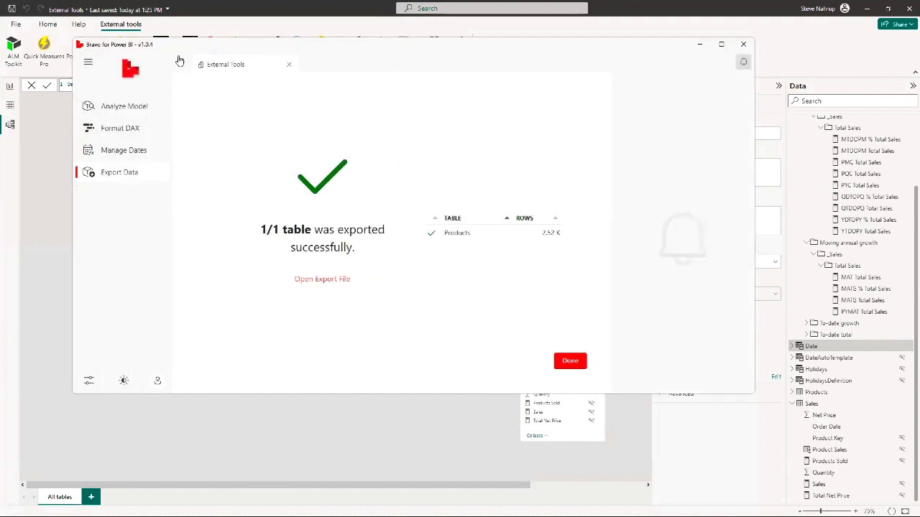
left_click(121, 154)
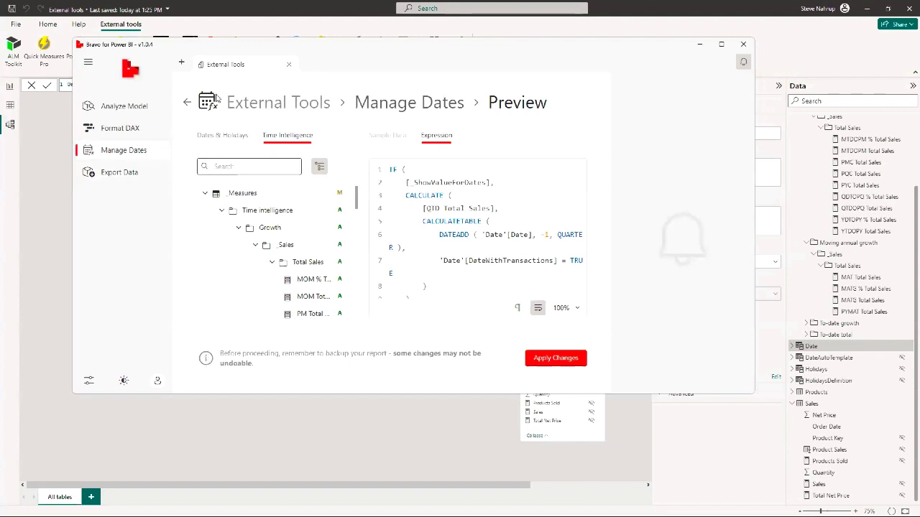
Watch part of the Analyze Model help video from about 0:30, and close it
left_click(125, 105)
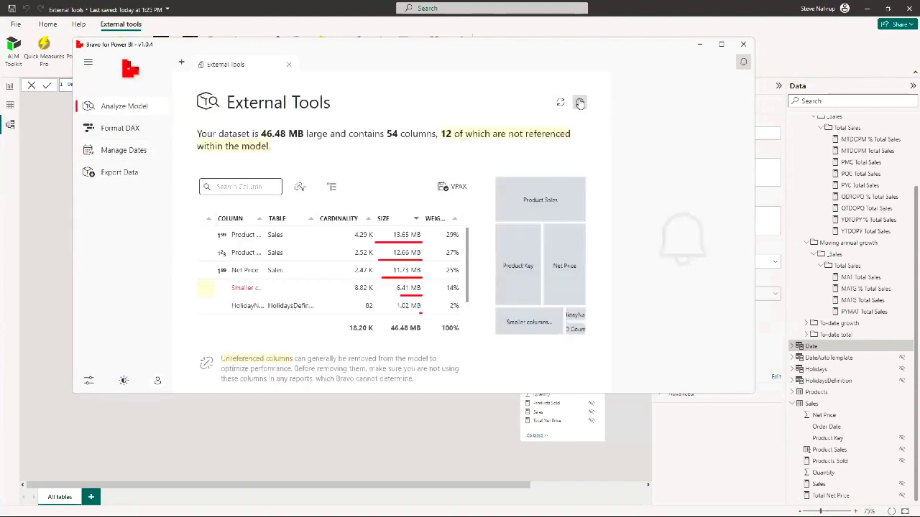
left_click(579, 102)
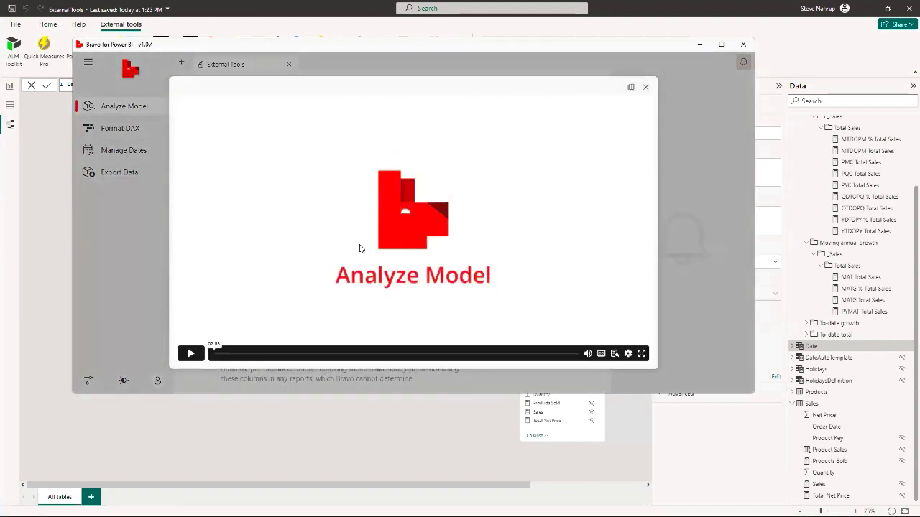
left_click(198, 351)
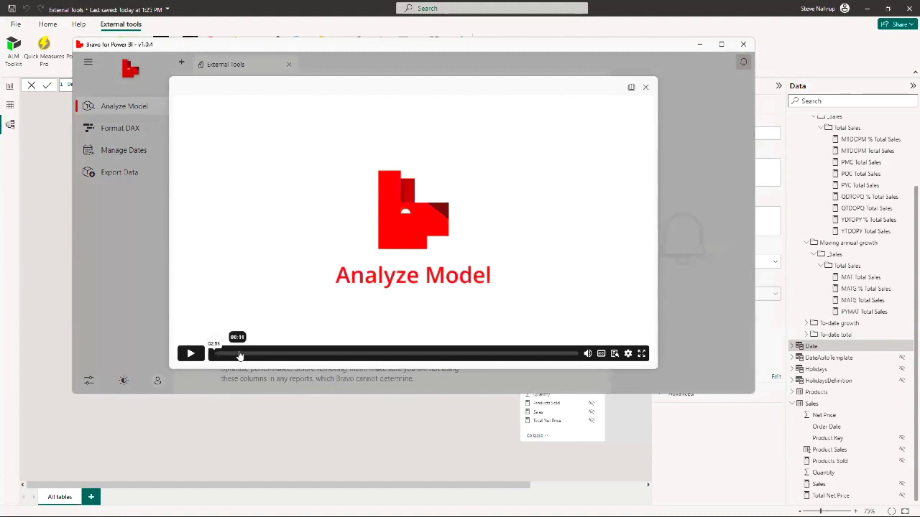
left_click(291, 352)
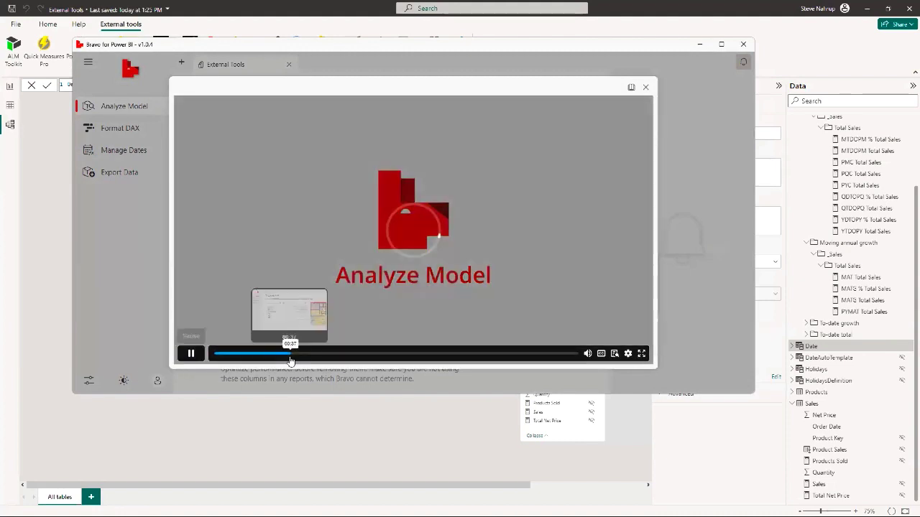
left_click(190, 353)
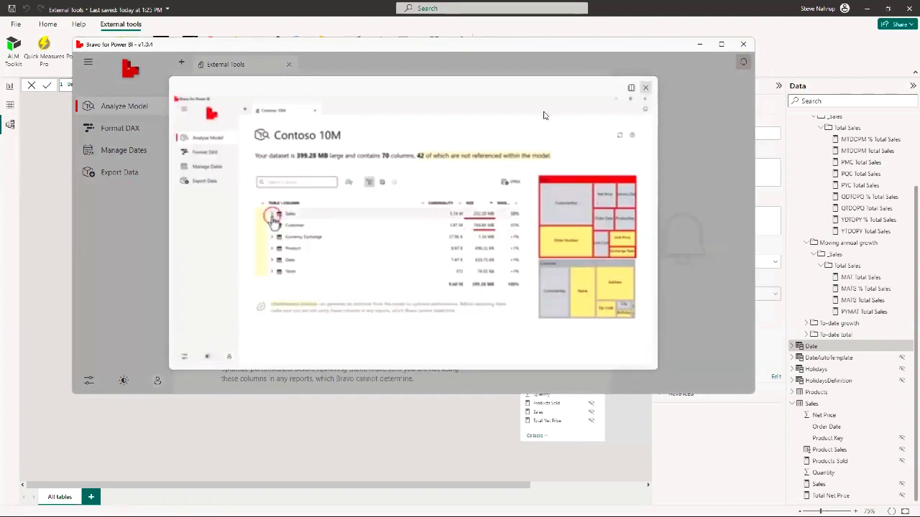
left_click(645, 87)
View the Format DAX help video and close it, and revisit the Manage Dates preview and Export Data result
left_click(120, 128)
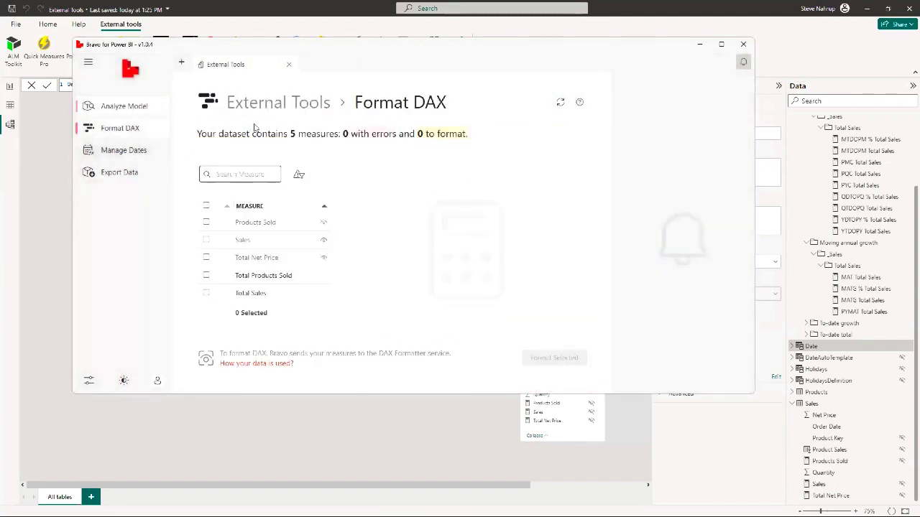
left_click(579, 102)
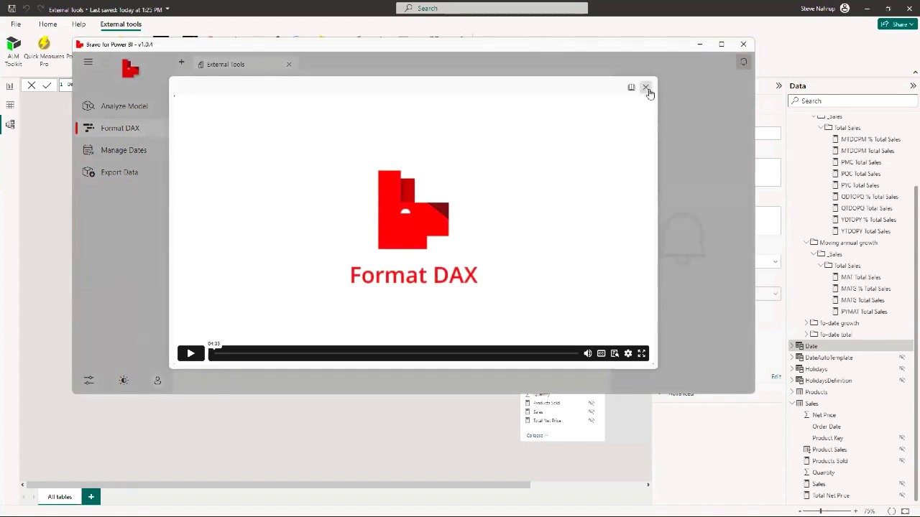
left_click(646, 87)
left_click(133, 151)
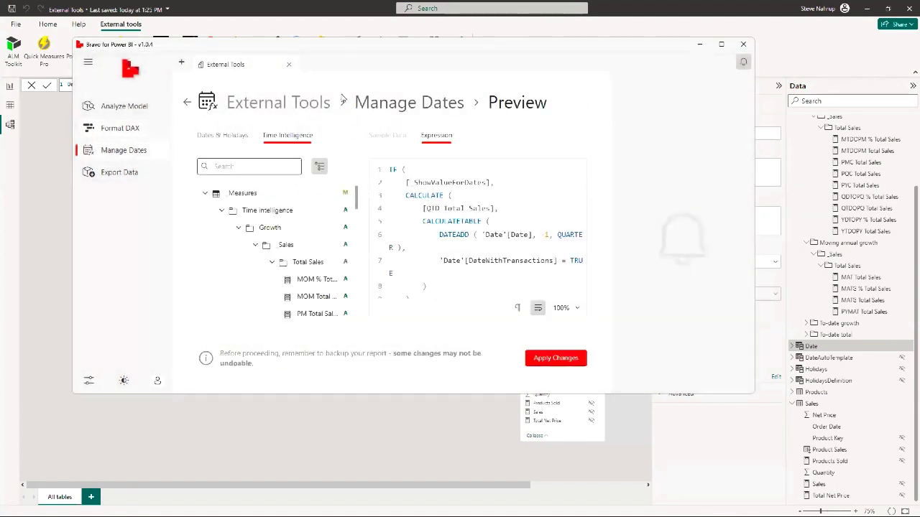
left_click(109, 179)
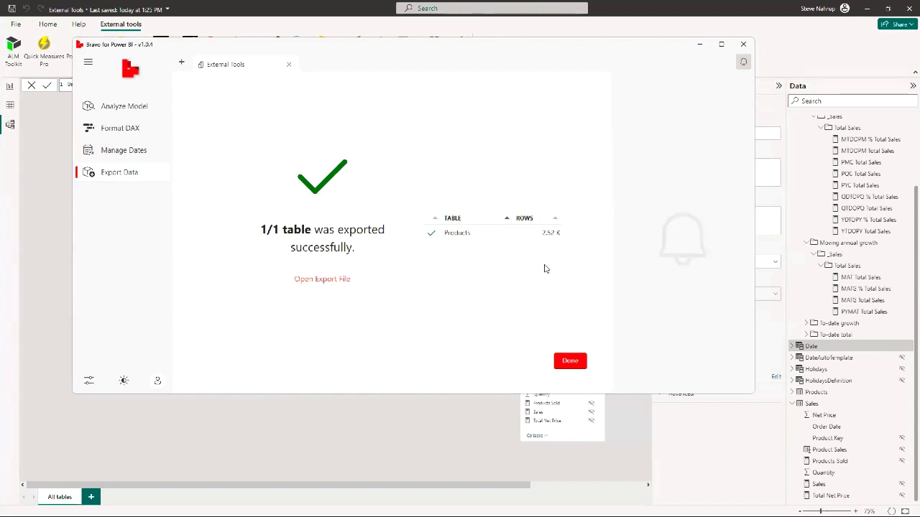
Switch to the exported workbook in Excel, review the worksheet, table, rows and status on the Bravo Export Summary sheet, and minimize Excel
key("alt+Tab")
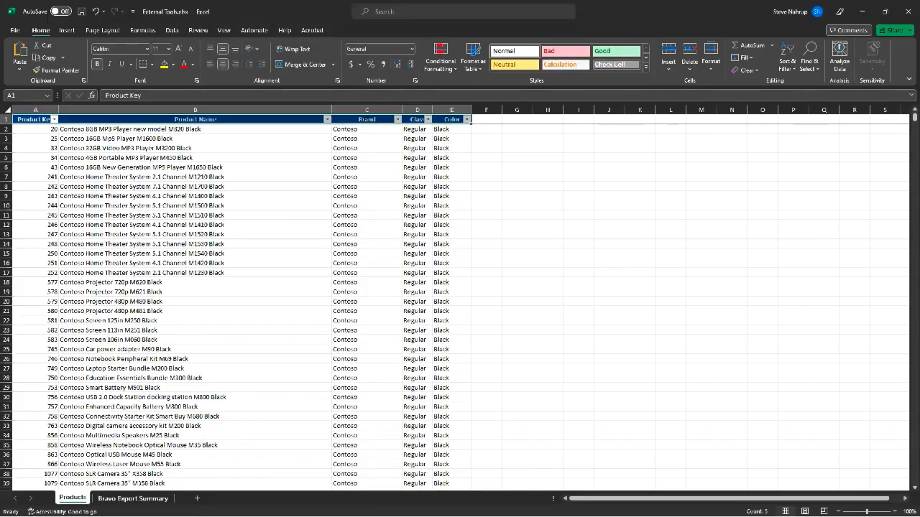
key("super+Tab")
key("Escape")
left_click(133, 498)
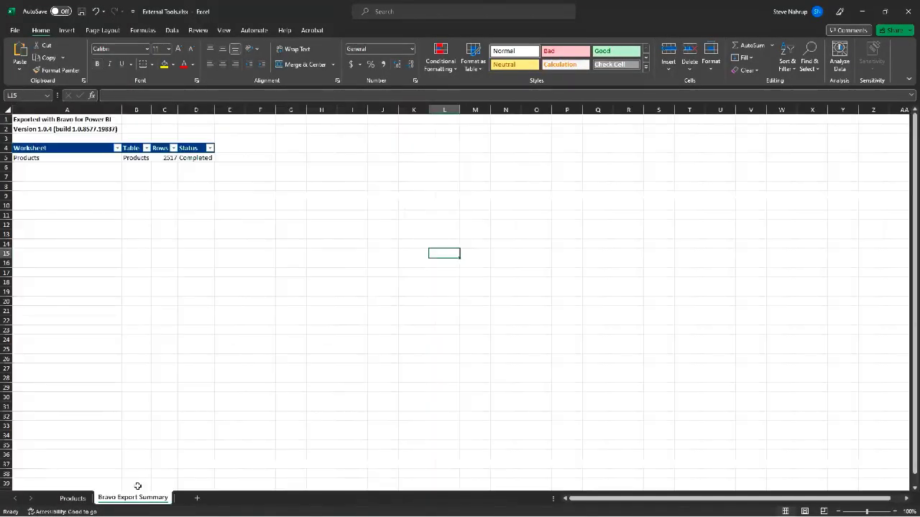
left_click(72, 164)
left_click(107, 150)
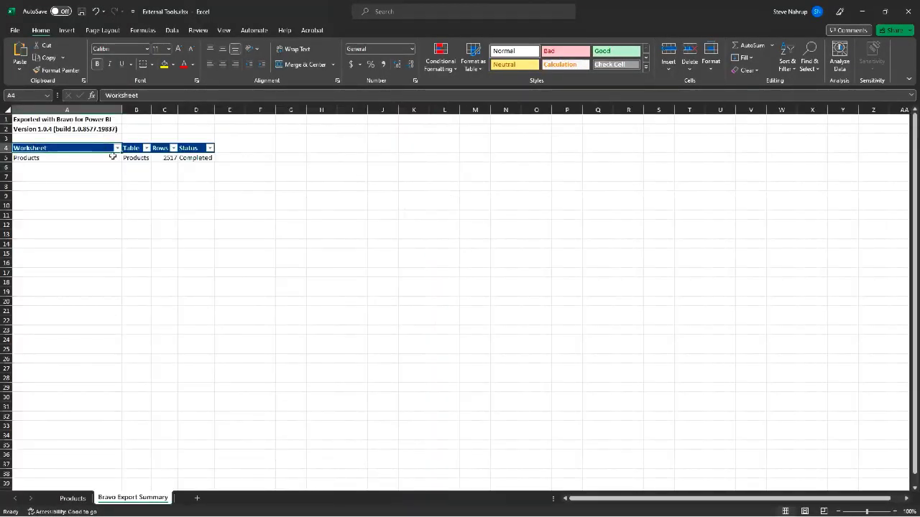
left_click(113, 156)
left_click(136, 158)
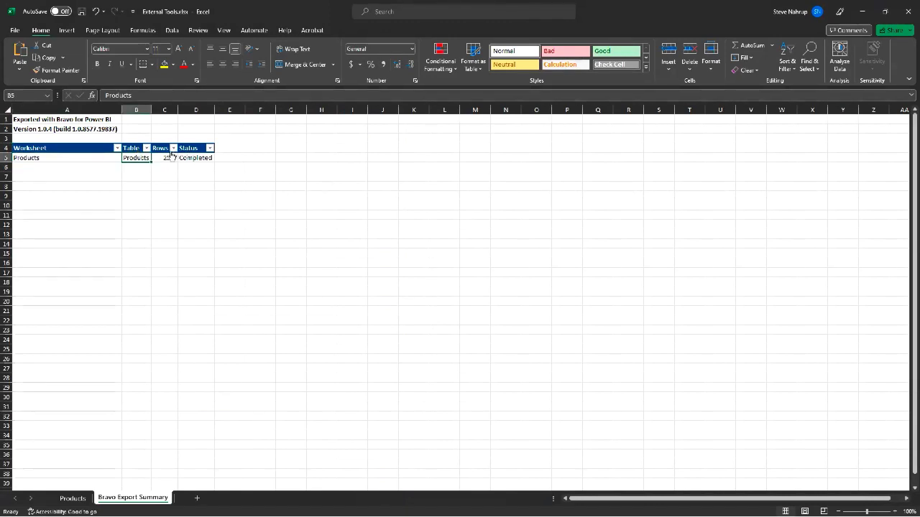
left_click(171, 156)
left_click(189, 158)
left_click(363, 186)
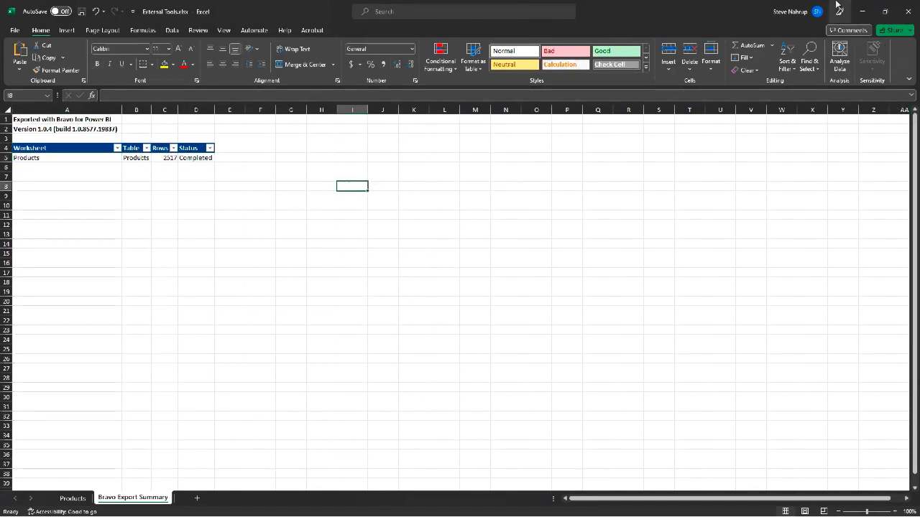
left_click(861, 12)
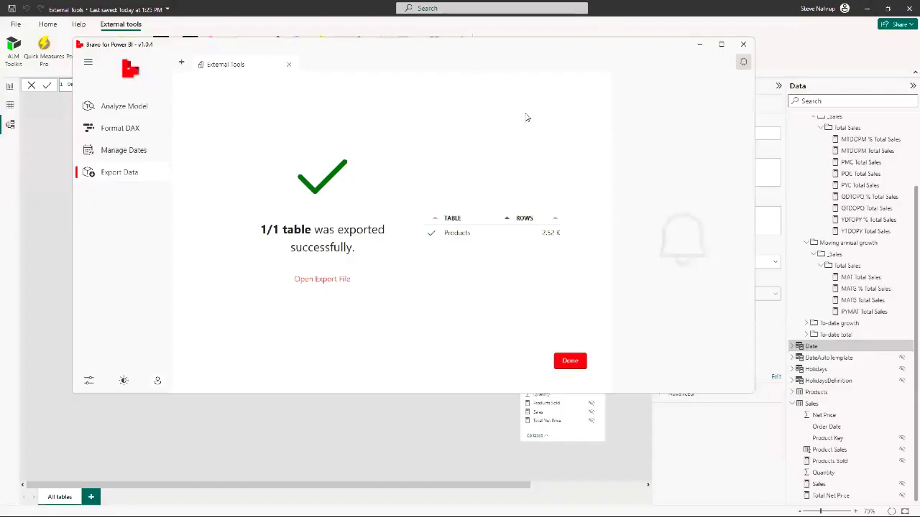
Close Bravo's notifications pane and minimize the Bravo window
left_click(743, 62)
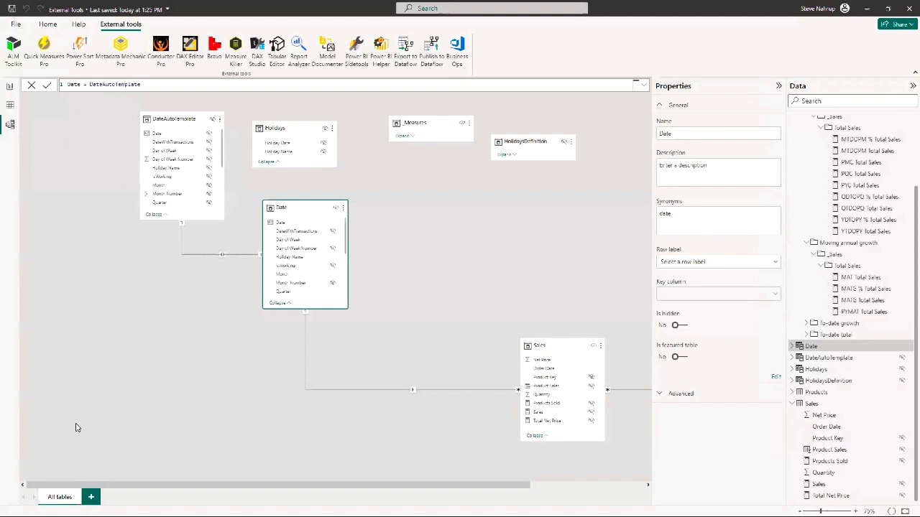
left_click(699, 46)
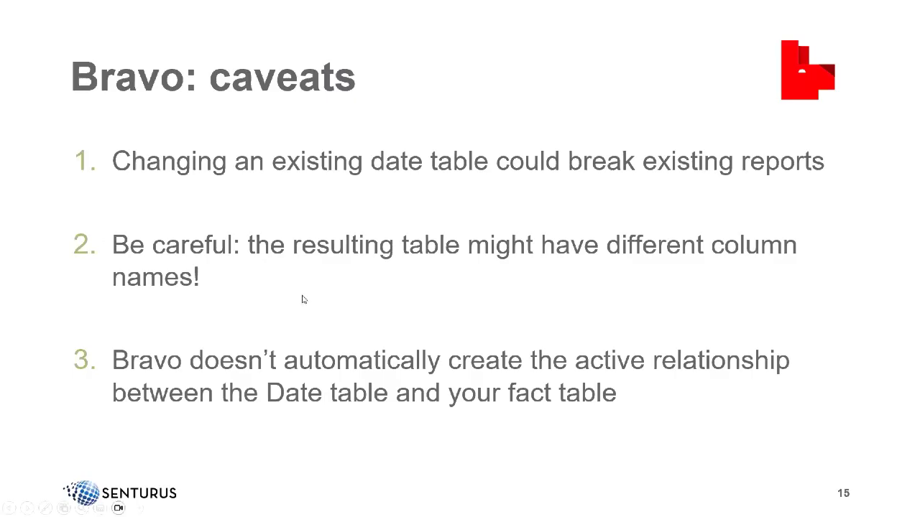
key("Right")
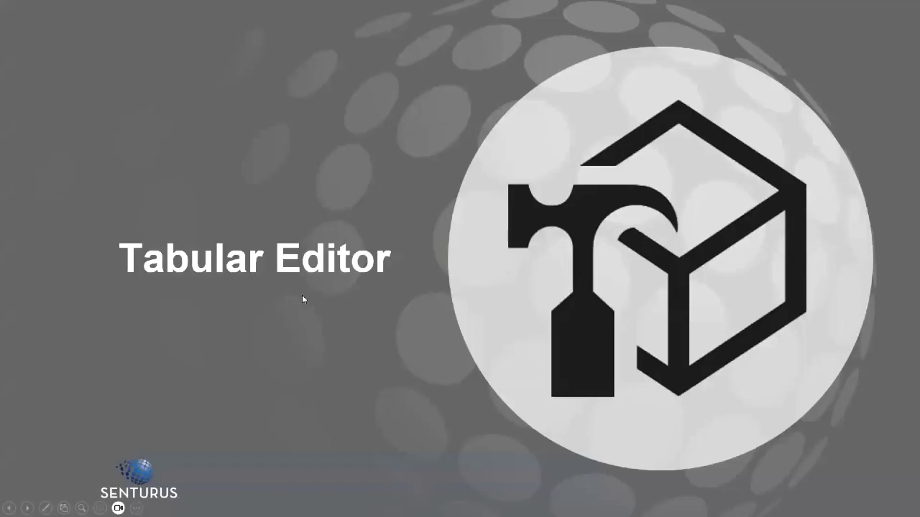